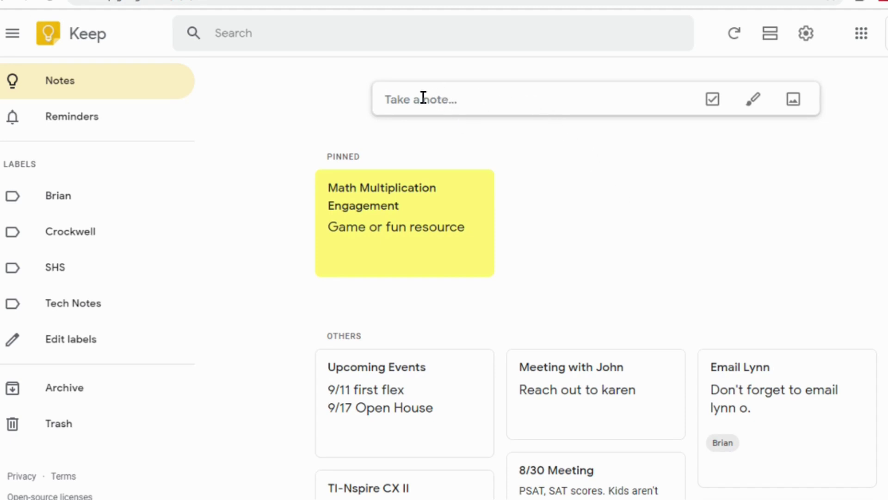
# - Create a note titled 'Plan tomorrow's lesson', correcting a title typo, with 'Math' as its body
pyautogui.click(440, 97)
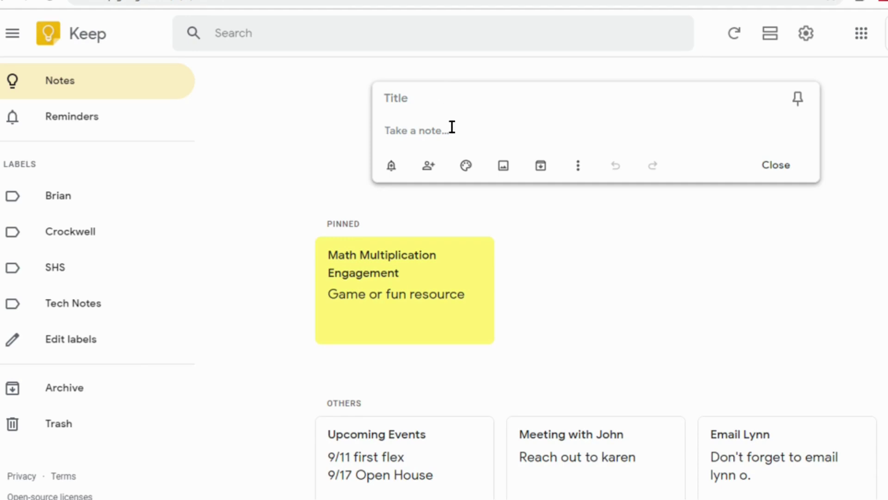
pyautogui.click(426, 99)
pyautogui.write('PLa')
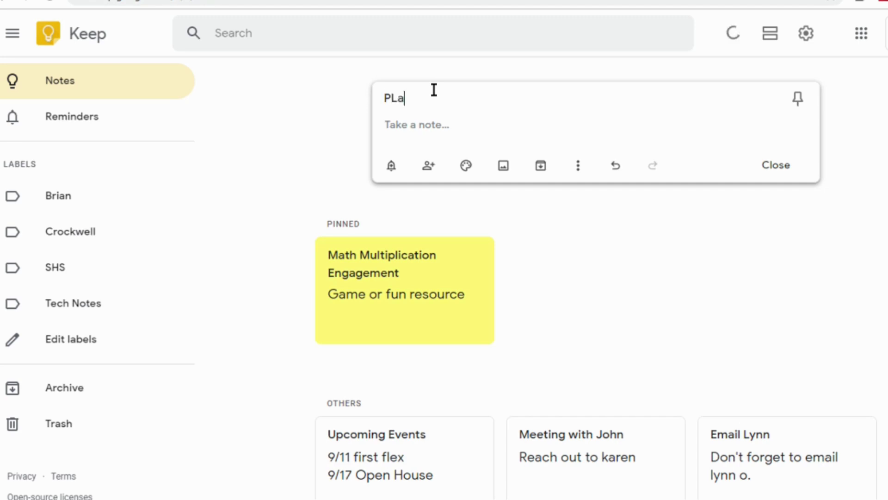
pyautogui.press('BackSpace')
pyautogui.press('BackSpace')
pyautogui.write("lan tomorrow's lesson")
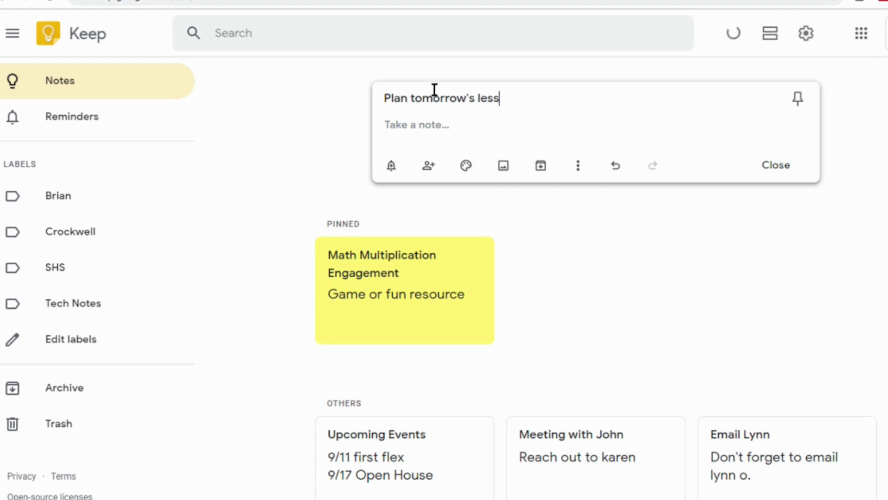
pyautogui.press('Return')
pyautogui.write('Math')
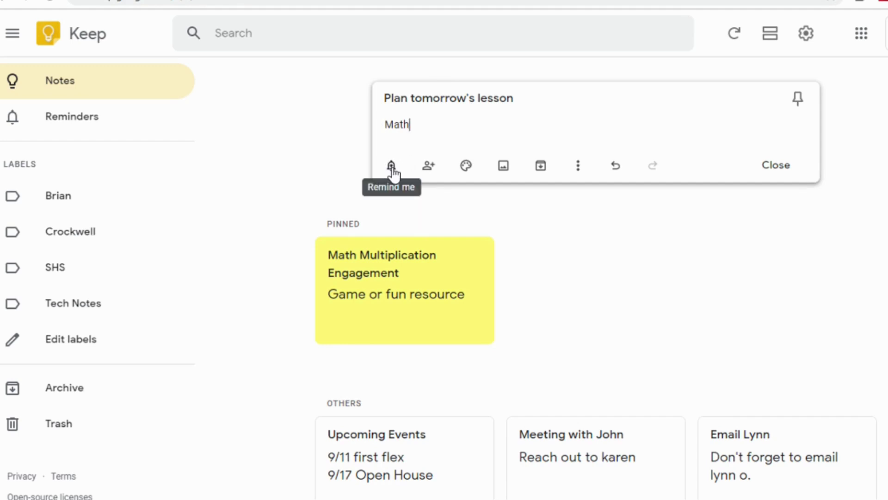
# - Set a non-repeating Pick date & time reminder for Sep 4 at 7:00 PM
pyautogui.click(392, 167)
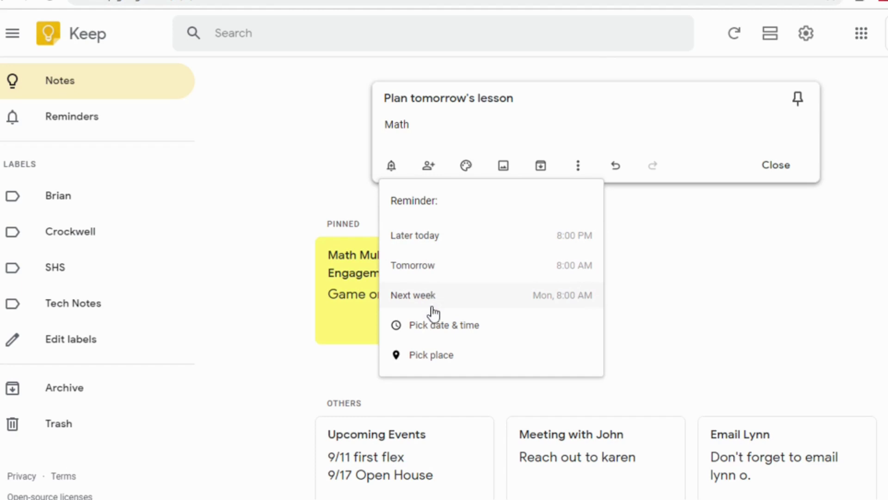
pyautogui.click(457, 332)
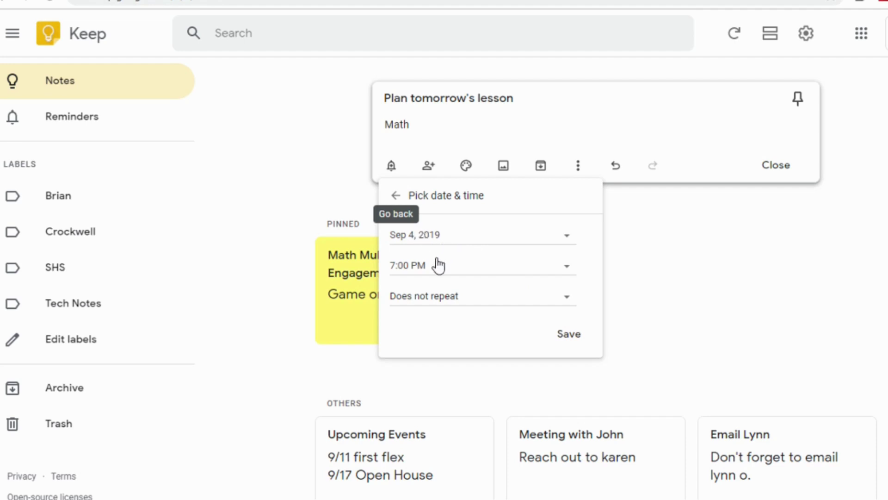
pyautogui.click(568, 301)
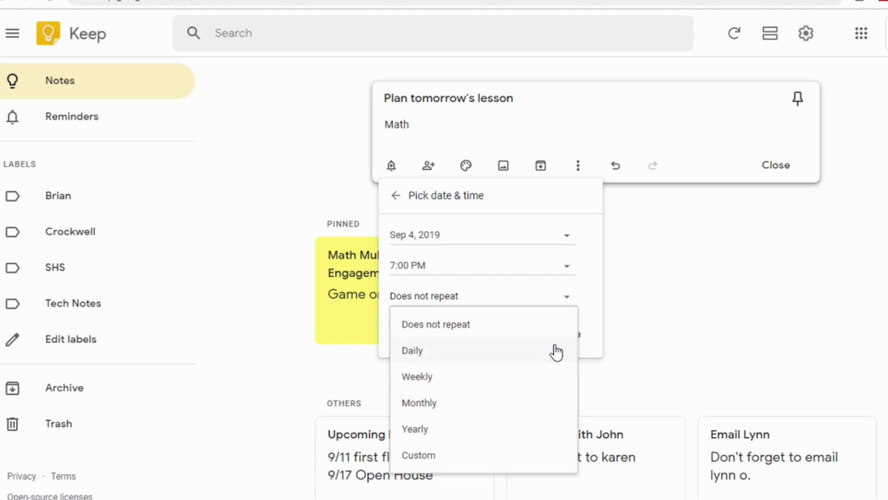
pyautogui.click(573, 292)
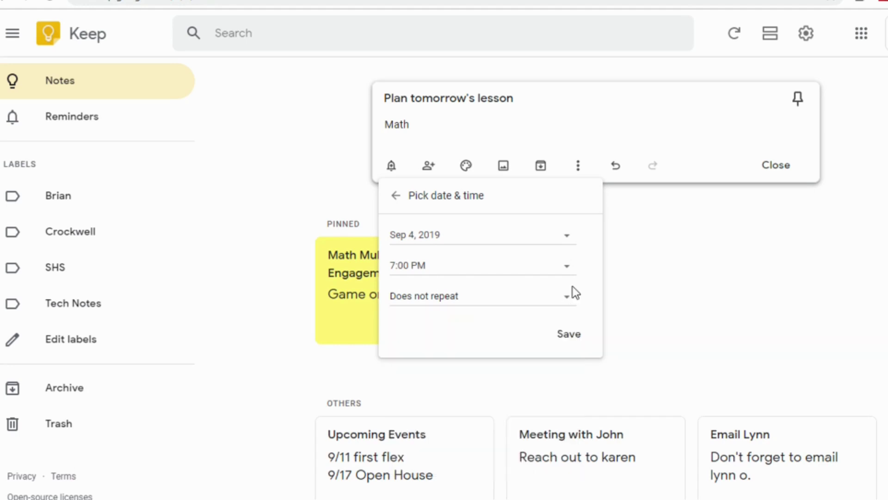
# - Save the 7:00 PM reminder and check its details in Google Calendar on Wednesday, Sep 4
pyautogui.click(570, 335)
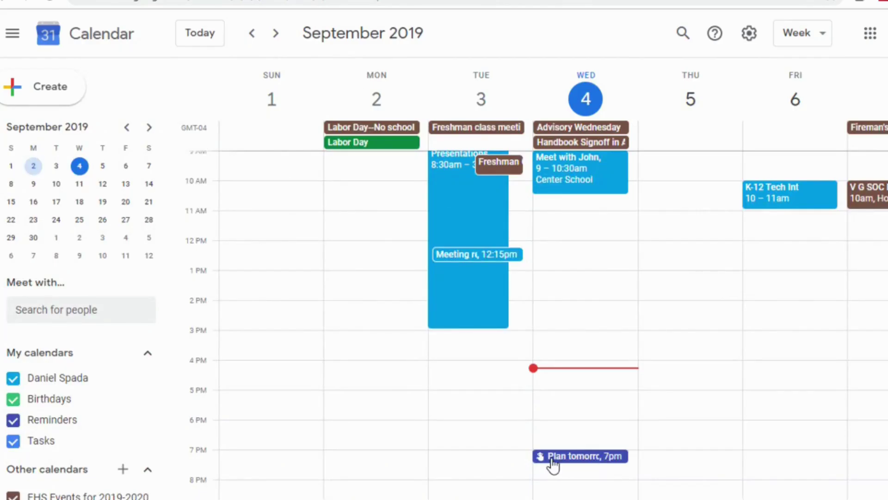
pyautogui.click(583, 457)
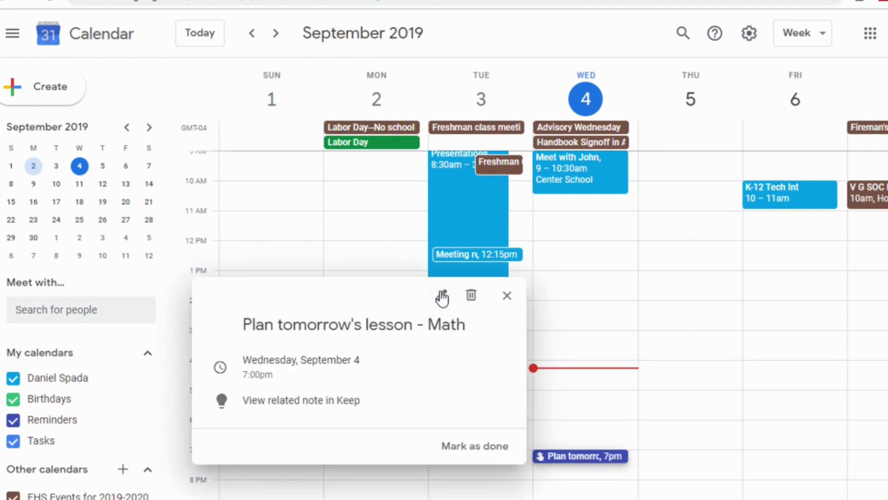
pyautogui.click(507, 296)
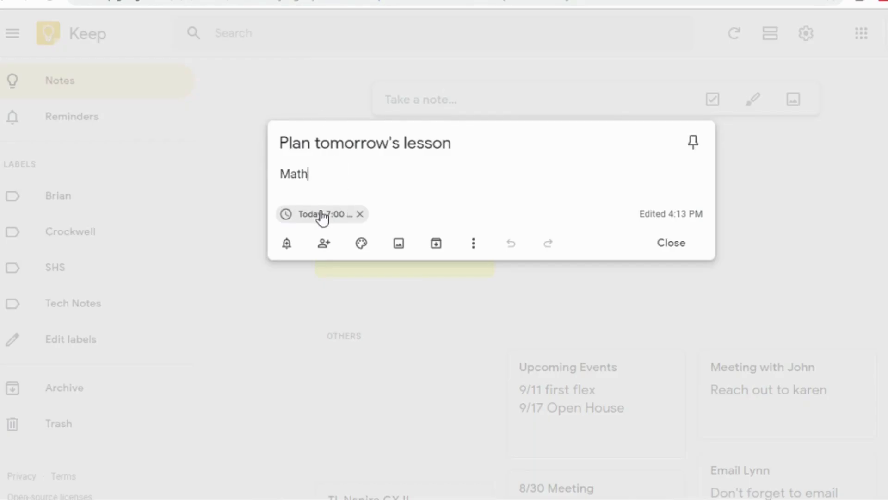
# - Delete the 7:00 PM reminder and set a Pick place reminder at Ellington High School
pyautogui.click(323, 216)
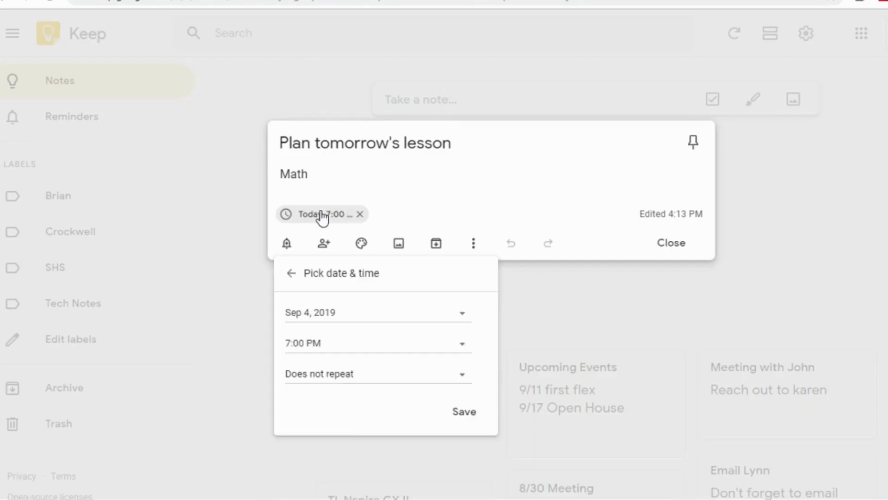
pyautogui.click(360, 214)
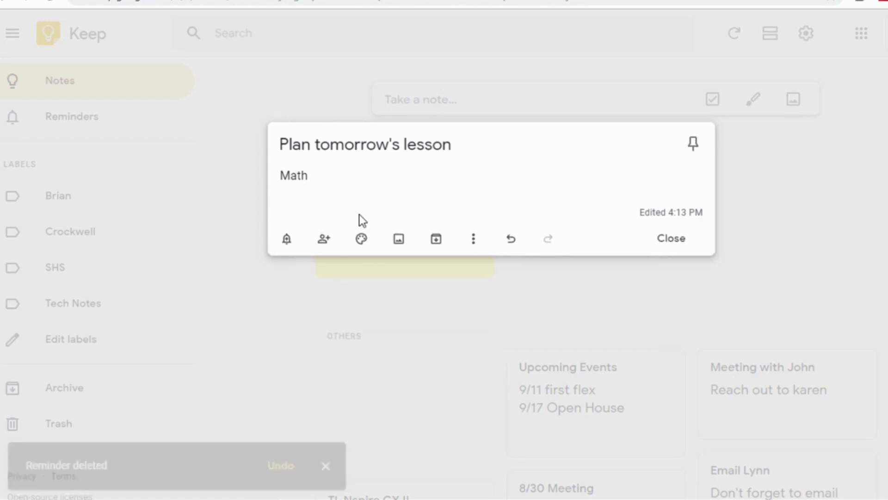
pyautogui.click(287, 239)
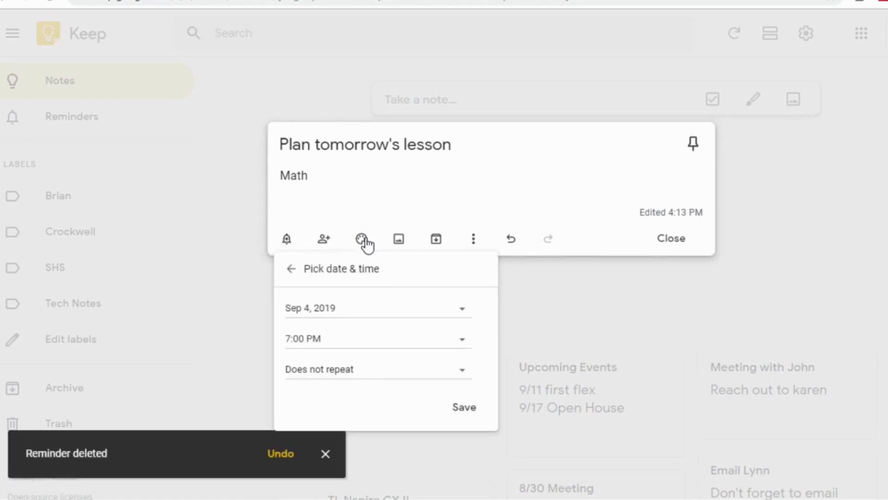
pyautogui.click(291, 269)
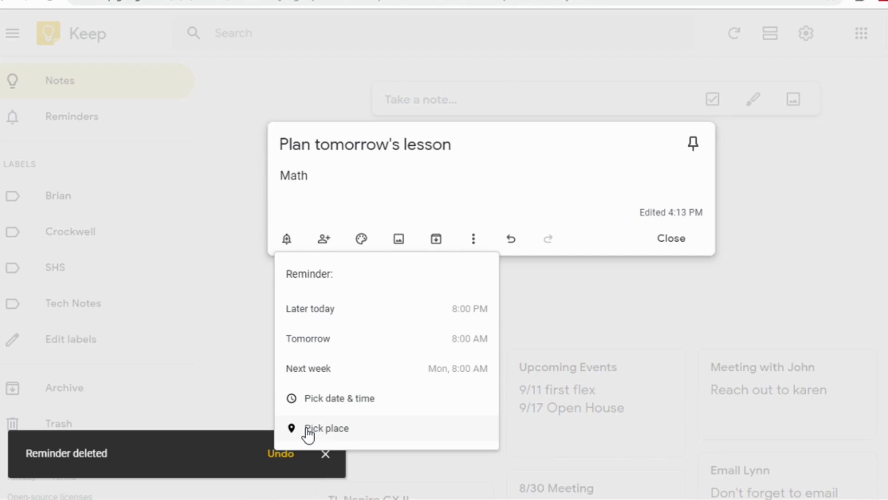
pyautogui.click(327, 428)
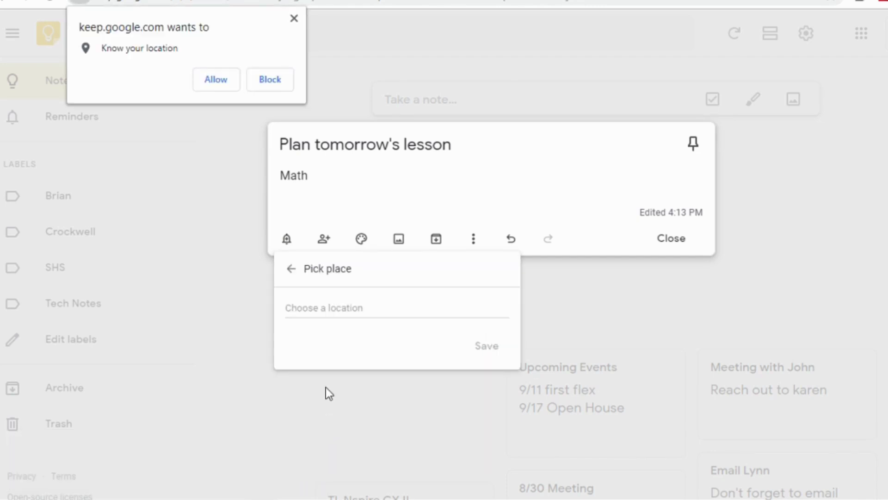
pyautogui.click(226, 80)
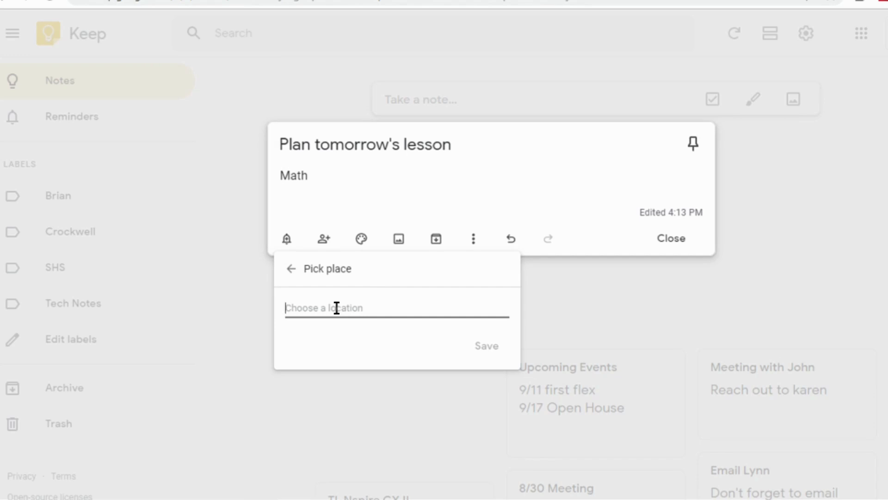
pyautogui.write('ellington high')
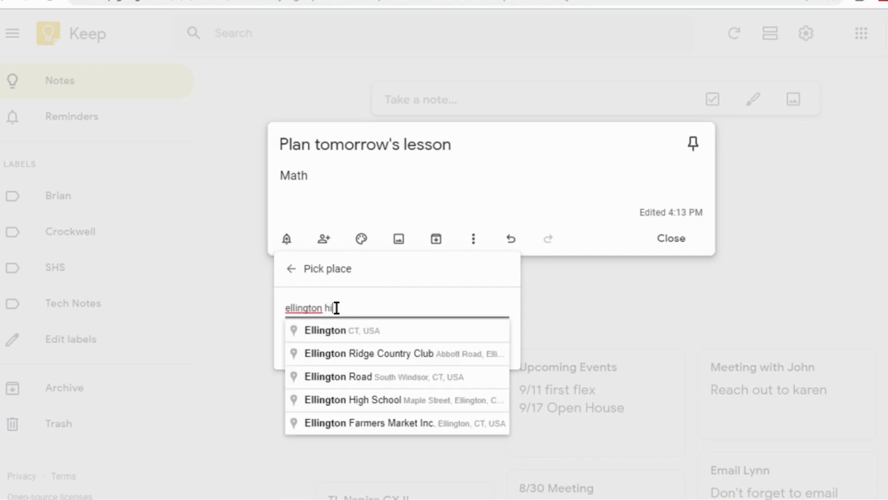
pyautogui.click(349, 331)
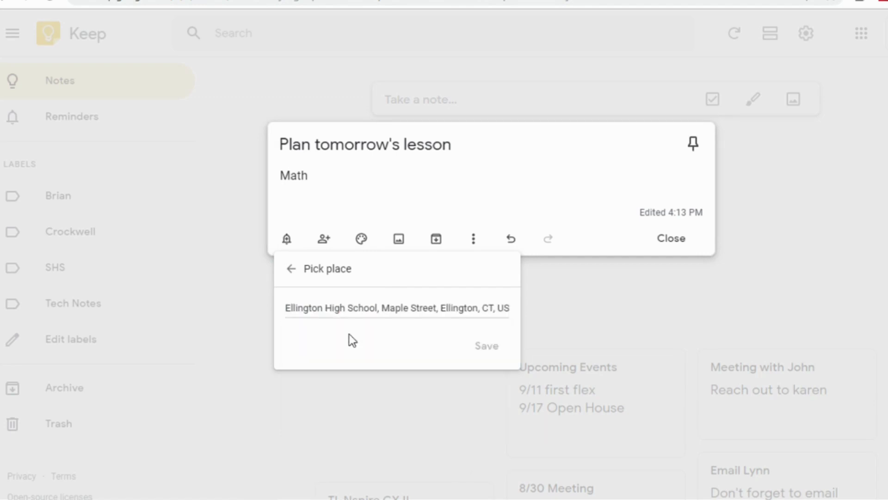
pyautogui.click(486, 348)
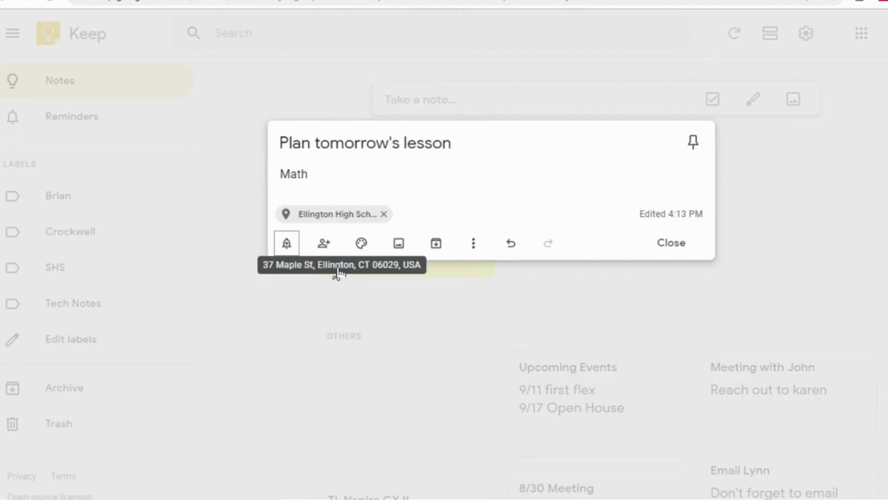
pyautogui.click(321, 246)
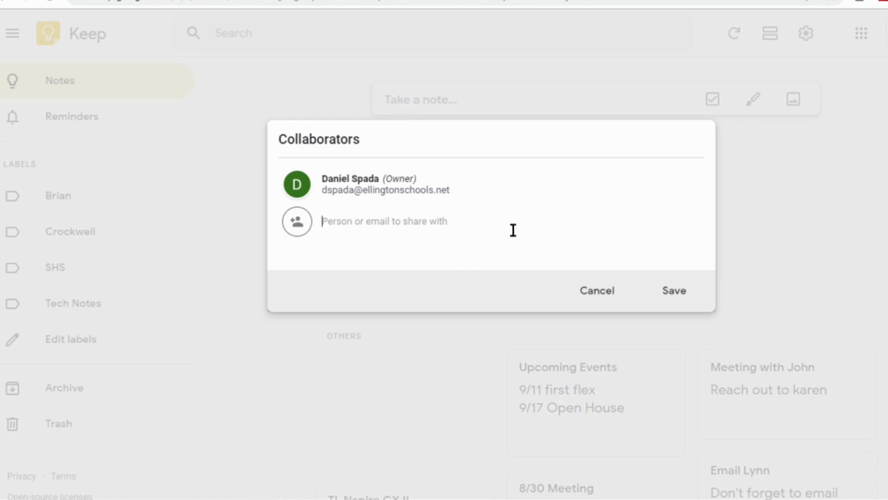
pyautogui.click(597, 290)
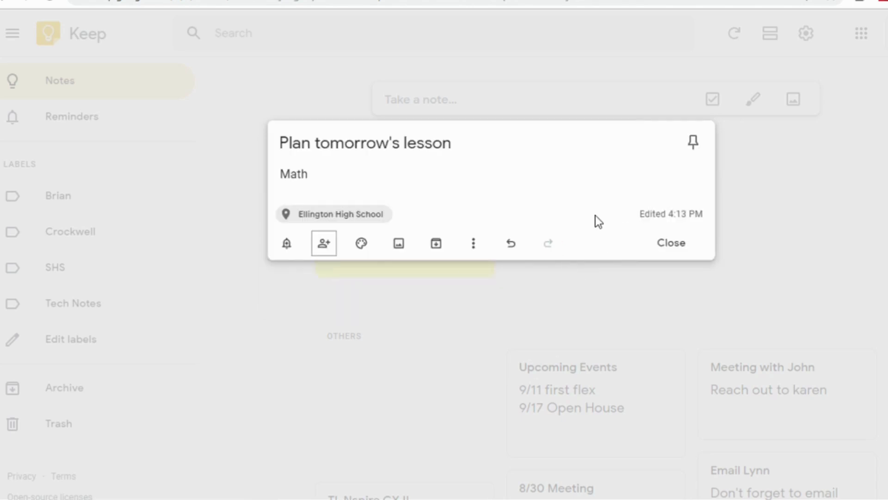
# - Make the Plan tomorrow's lesson note orange and close it back to the notes list
pyautogui.click(362, 247)
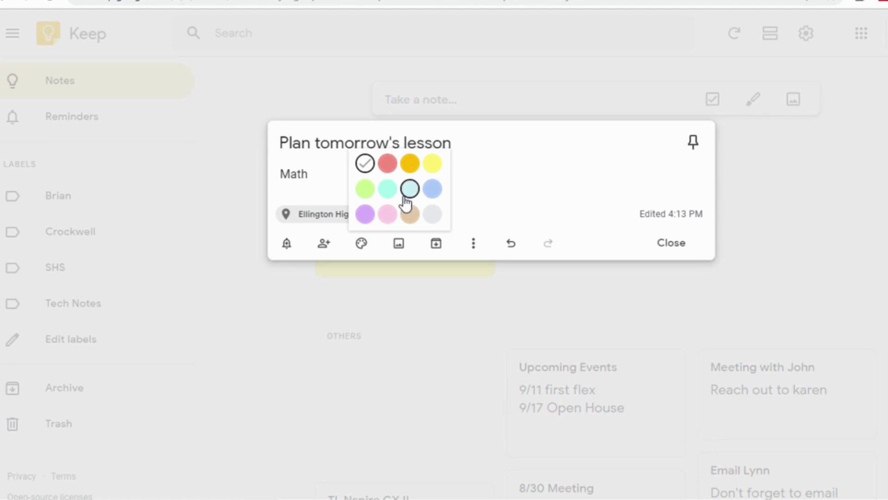
pyautogui.click(410, 163)
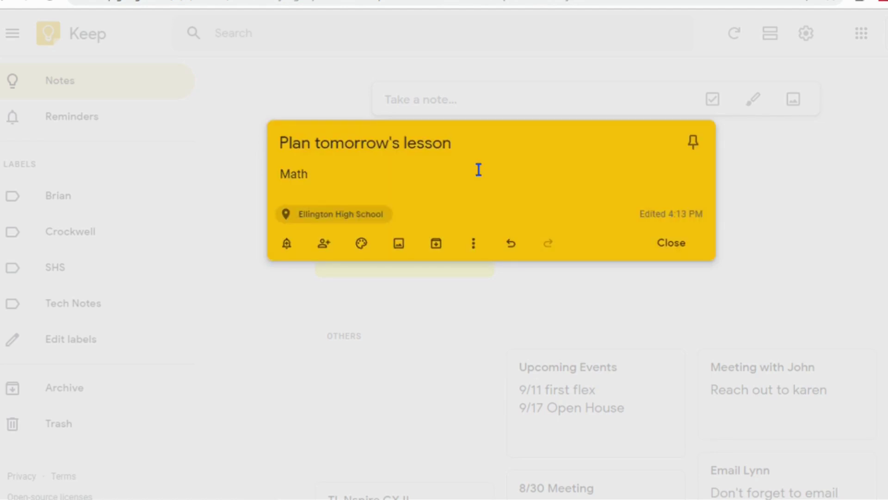
pyautogui.click(669, 244)
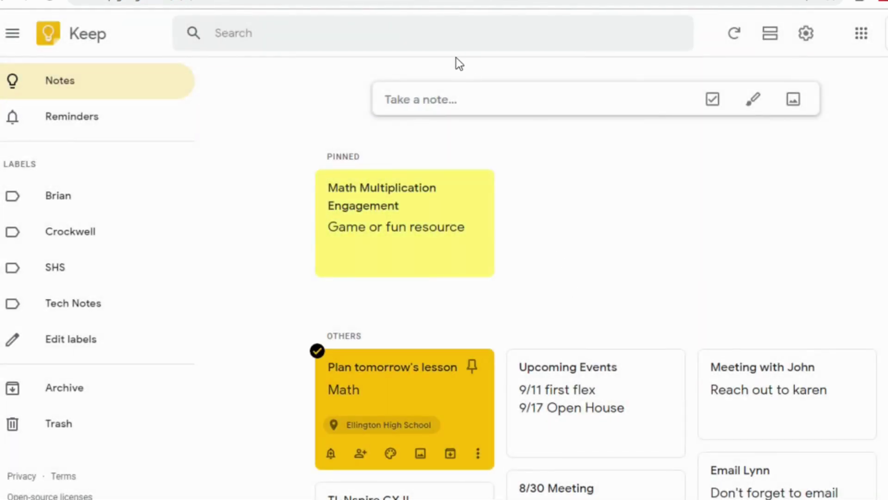
# - Filter the notes by the Orange colour, then go back twice to the full notes list
pyautogui.click(333, 35)
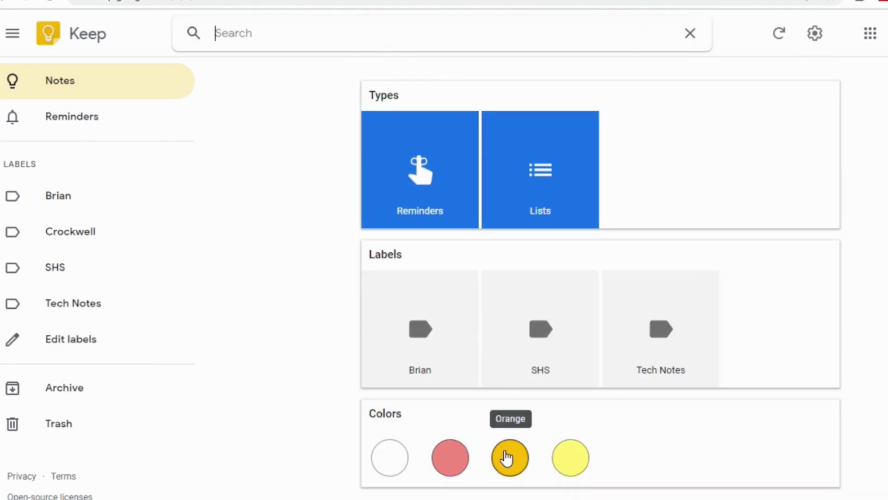
pyautogui.click(507, 458)
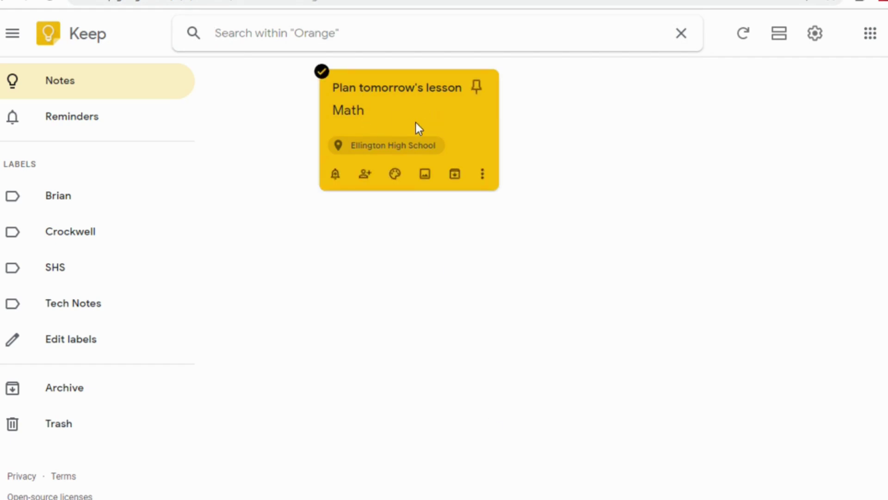
pyautogui.click(7, 2)
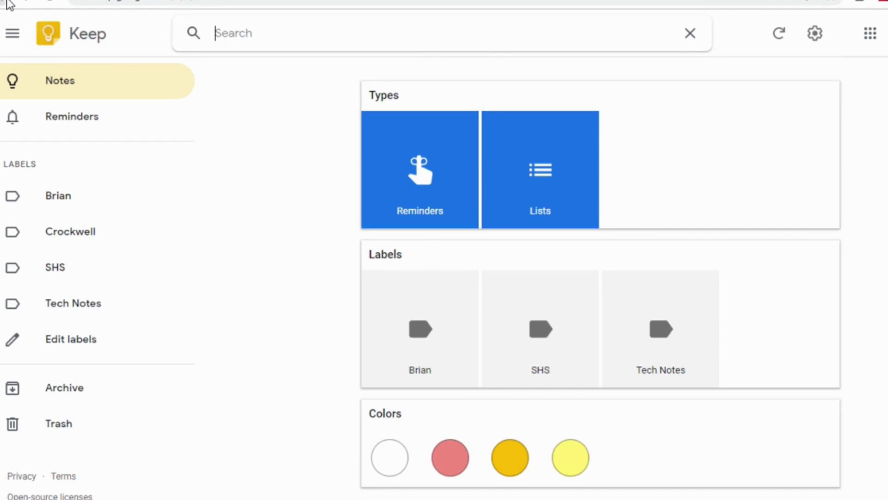
pyautogui.click(8, 2)
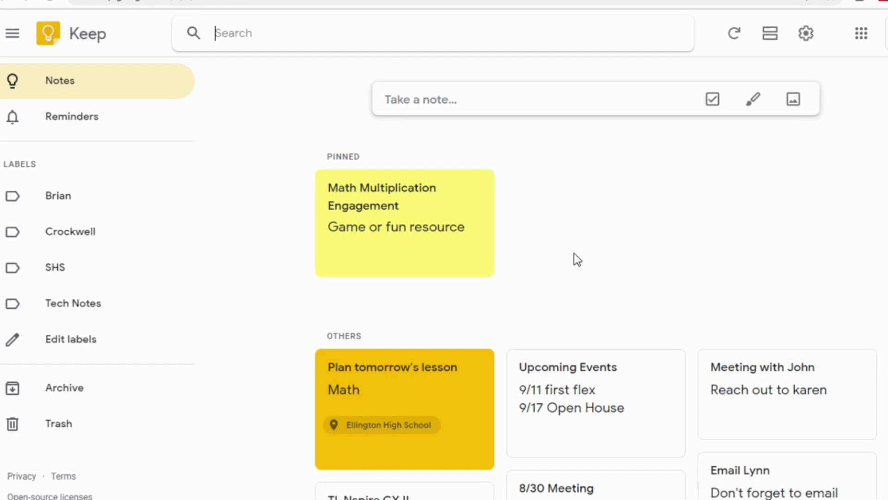
pyautogui.scroll(-5, 579, 257)
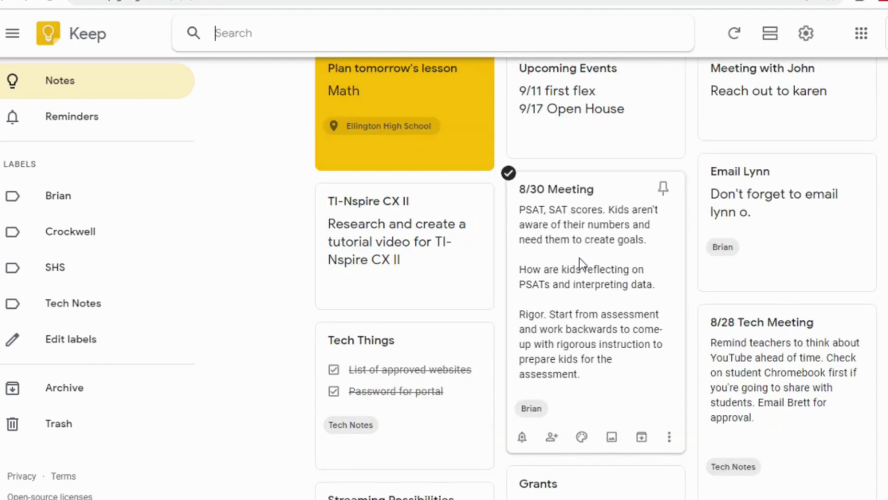
pyautogui.scroll(5, 580, 259)
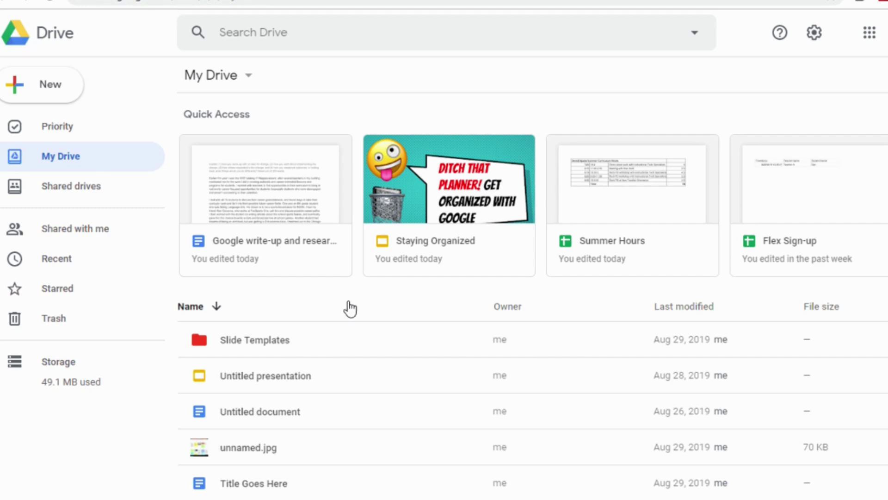
# - Create a new folder named 'Old Files' in My Drive
pyautogui.click(55, 89)
pyautogui.click(56, 90)
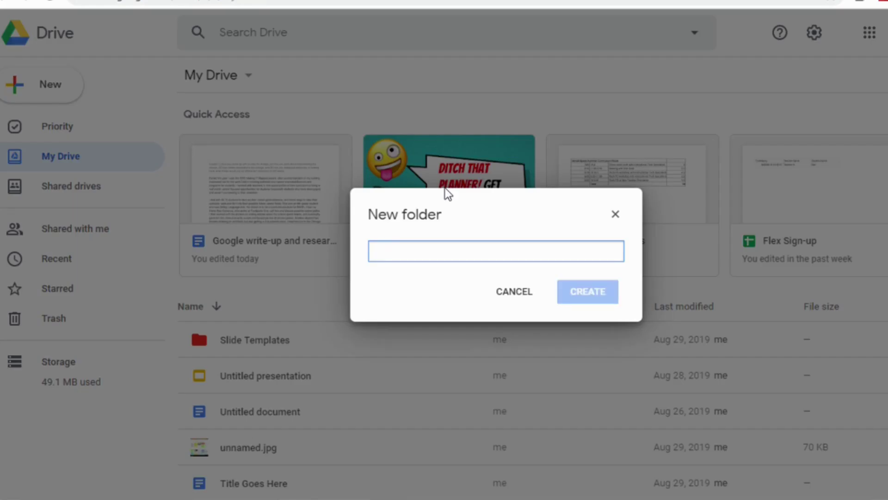
pyautogui.write('Old Files')
pyautogui.press('Return')
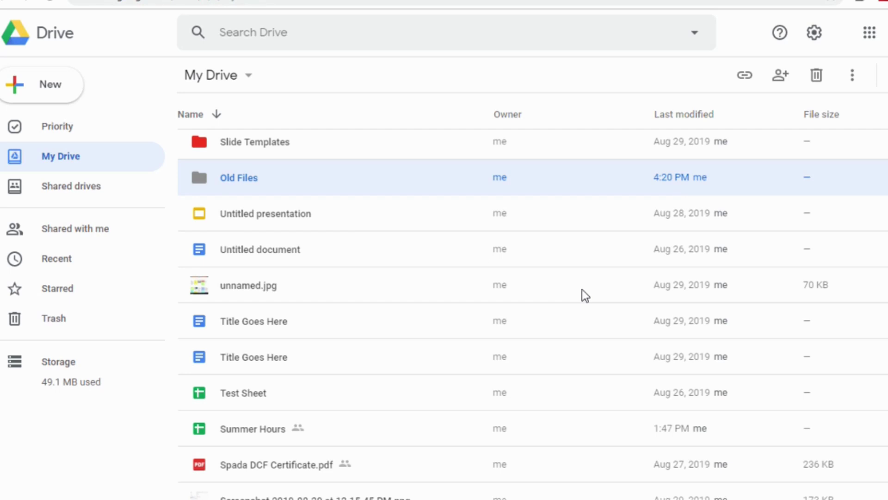
# - Select the files from Untitled presentation through the last screenshot and drag them into Old Files
pyautogui.click(356, 222)
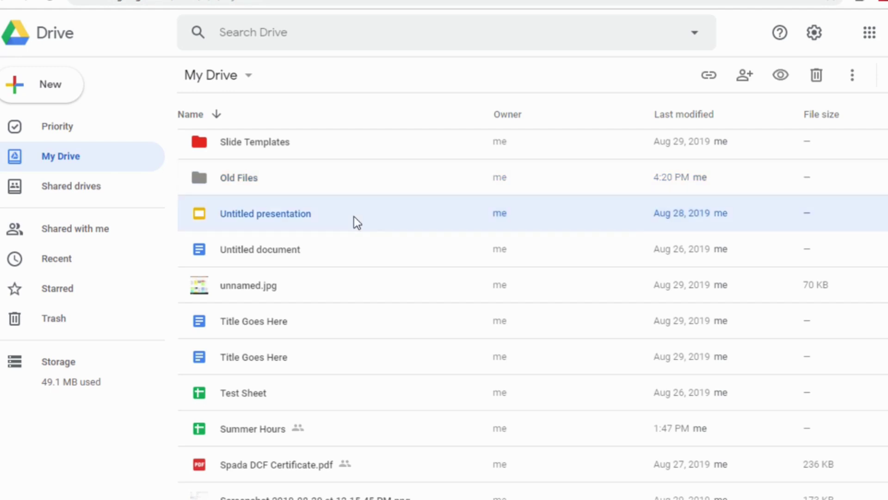
pyautogui.scroll(-15, 310, 415)
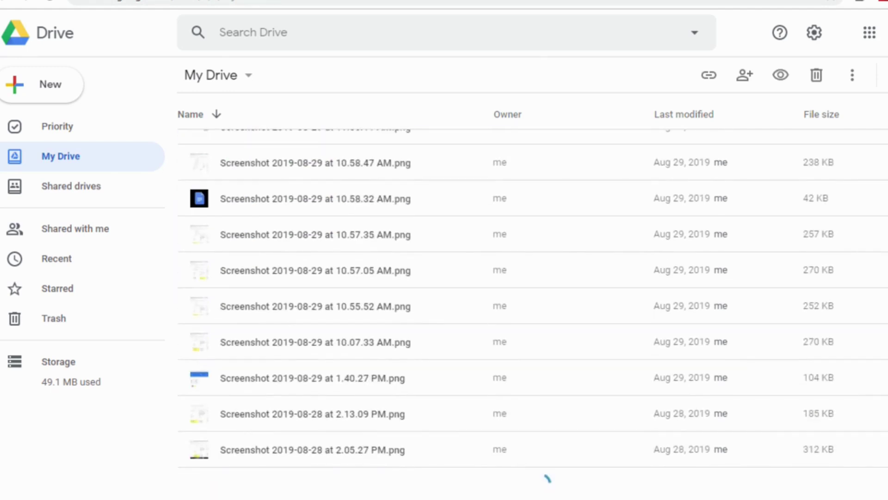
pyautogui.keyDown('shift'); pyautogui.click(342, 445); pyautogui.keyUp('shift')
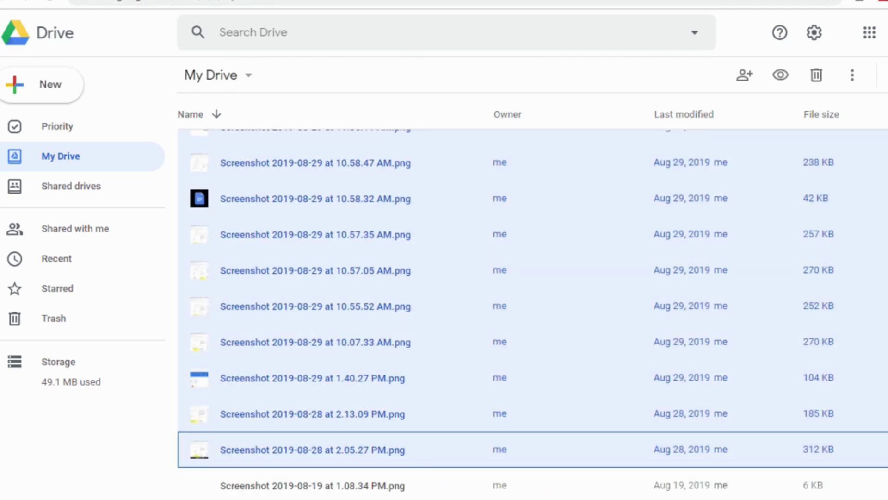
pyautogui.scroll(20, 532, 315)
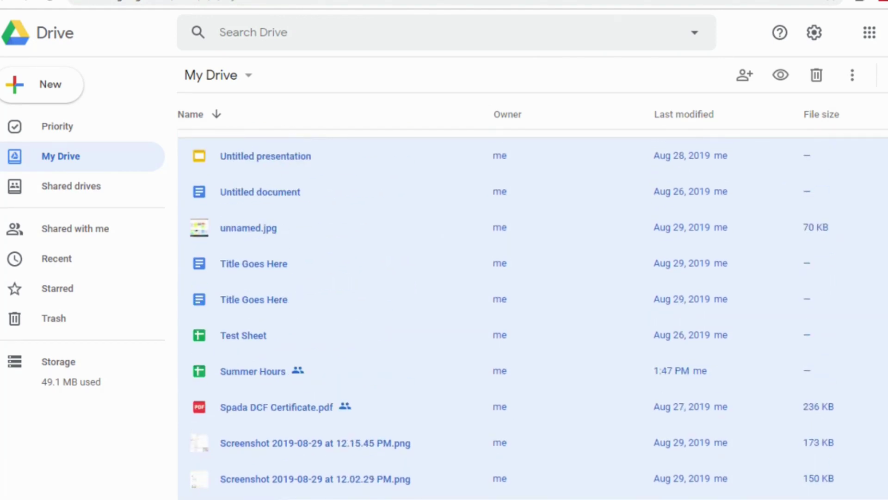
pyautogui.moveTo(340, 355); pyautogui.dragTo(323, 306)
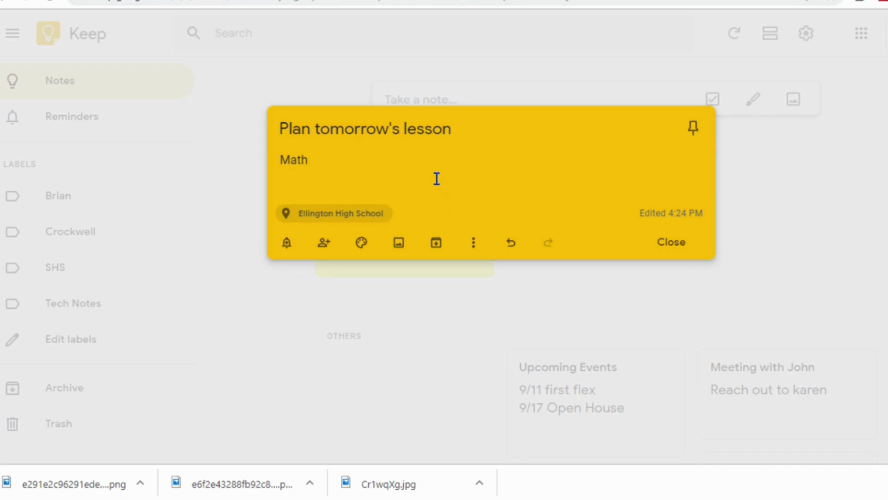
# - Insert the MATHEMATICS quote image into the note and grab its text into the body
pyautogui.click(399, 245)
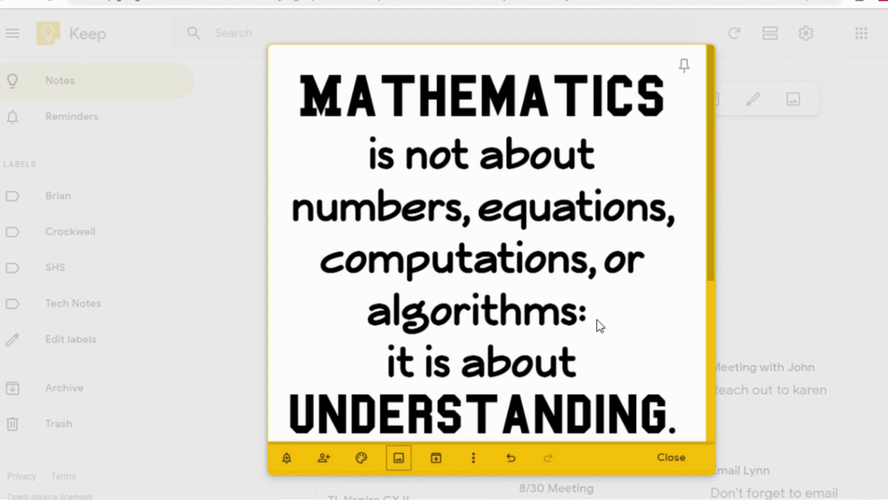
pyautogui.click(475, 459)
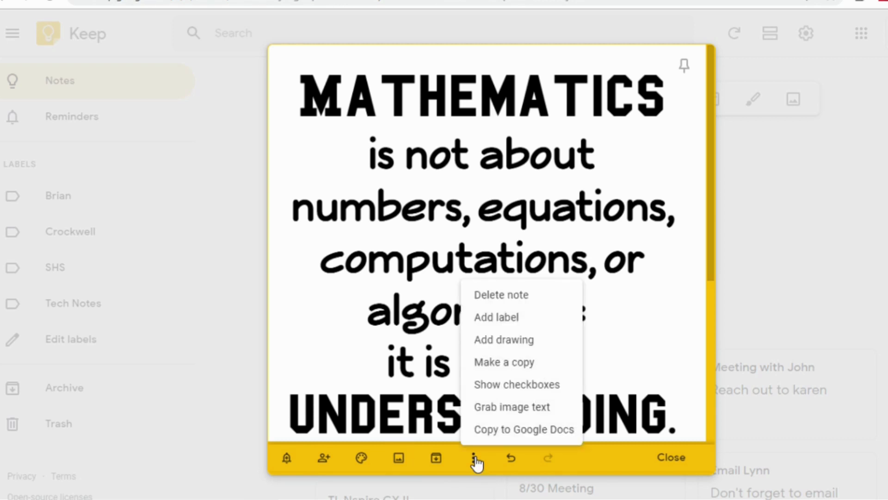
pyautogui.click(499, 407)
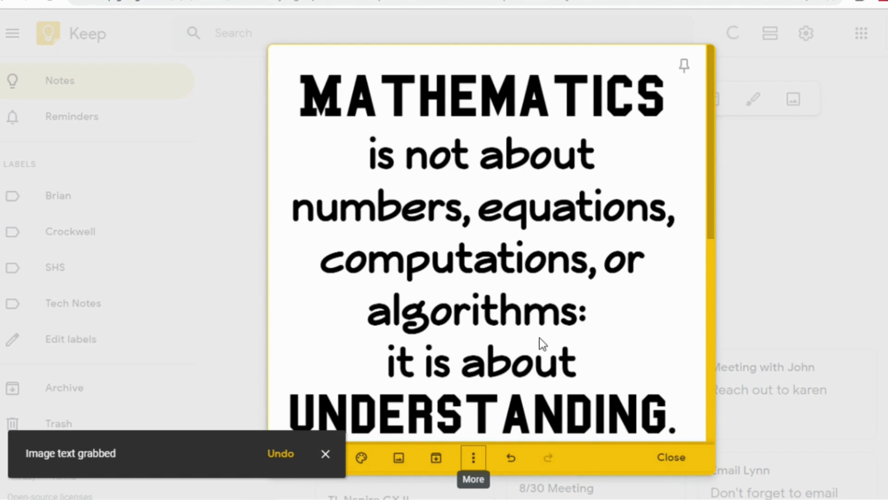
pyautogui.scroll(-3, 687, 260)
pyautogui.scroll(3, 687, 260)
pyautogui.scroll(-10, 685, 262)
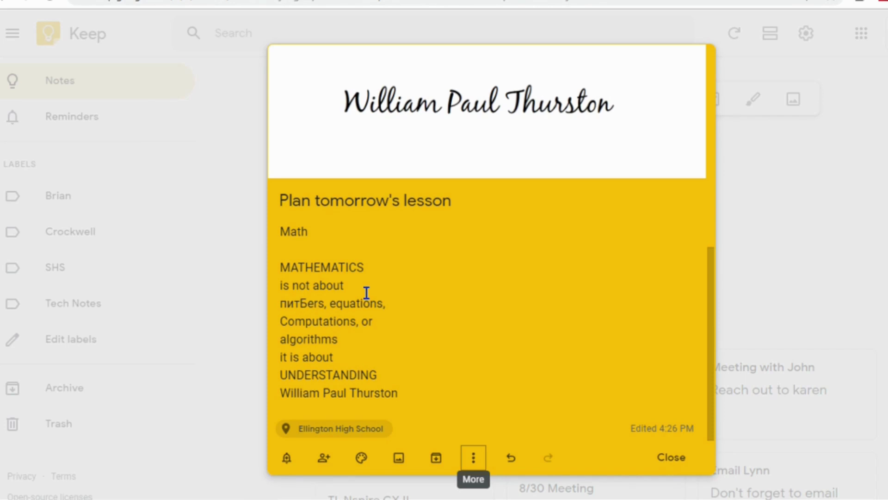
# - Add a drawing, trying square grid and dots before settling on ruled lines, and write CAT
pyautogui.click(474, 459)
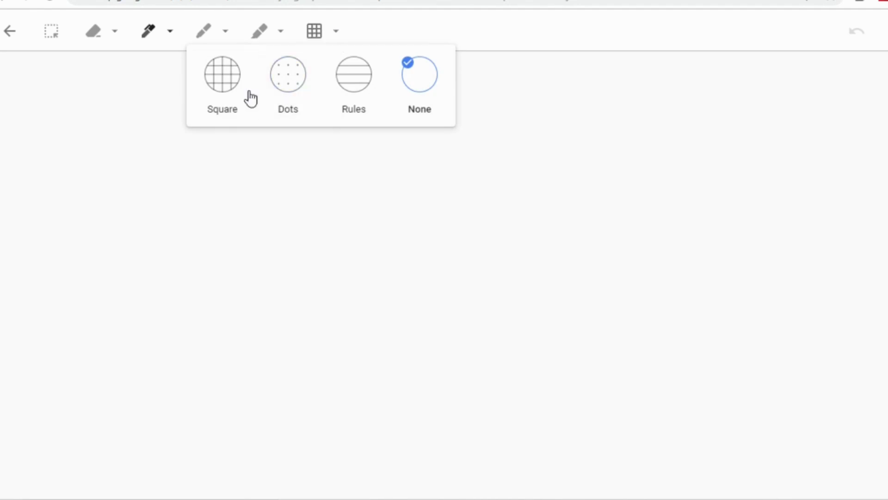
pyautogui.click(348, 78)
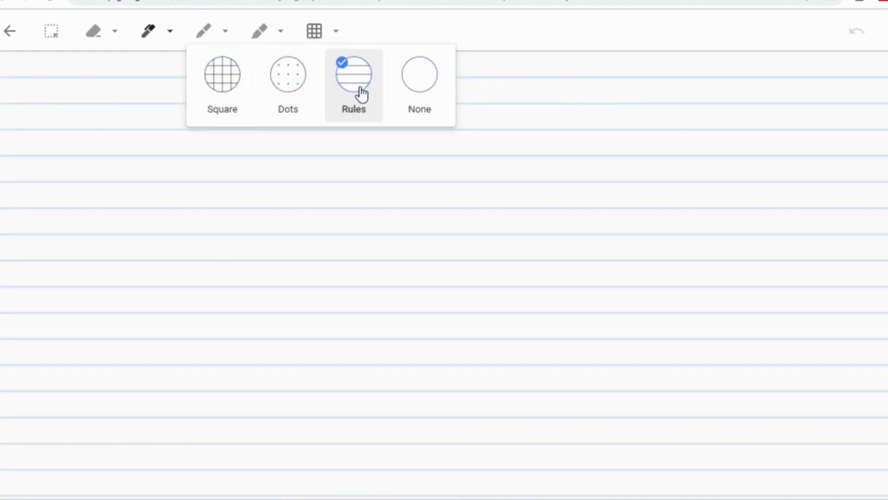
pyautogui.click(231, 85)
pyautogui.click(283, 79)
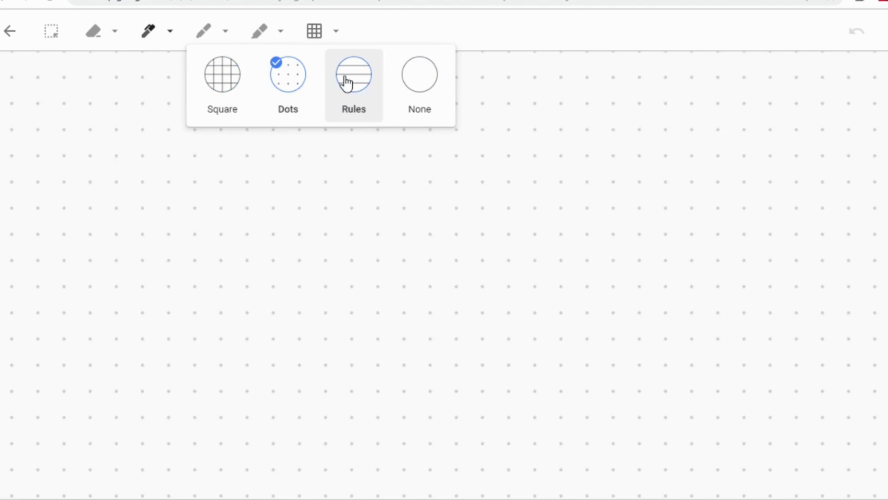
pyautogui.click(353, 85)
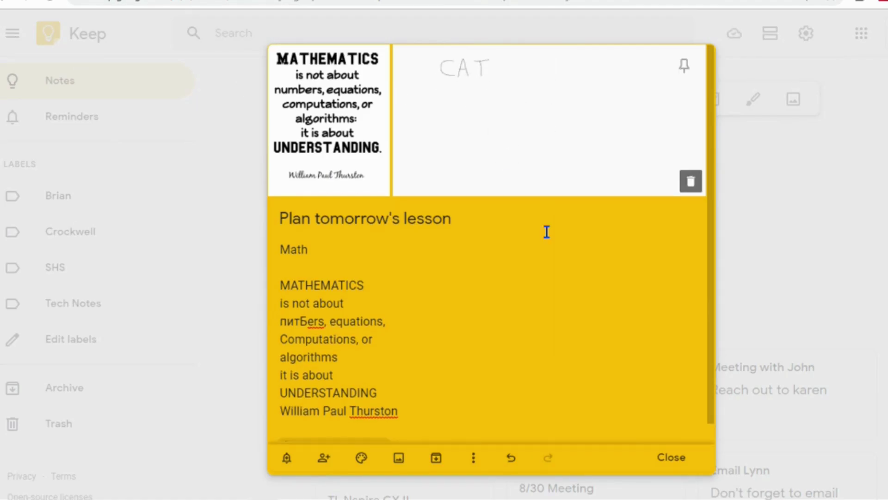
# - Grab the CAT drawing's text into the note body
pyautogui.click(475, 458)
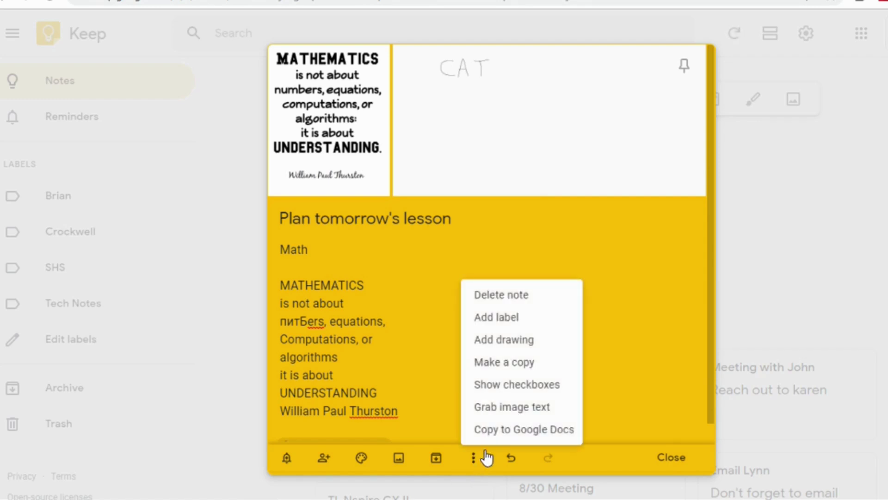
pyautogui.click(504, 410)
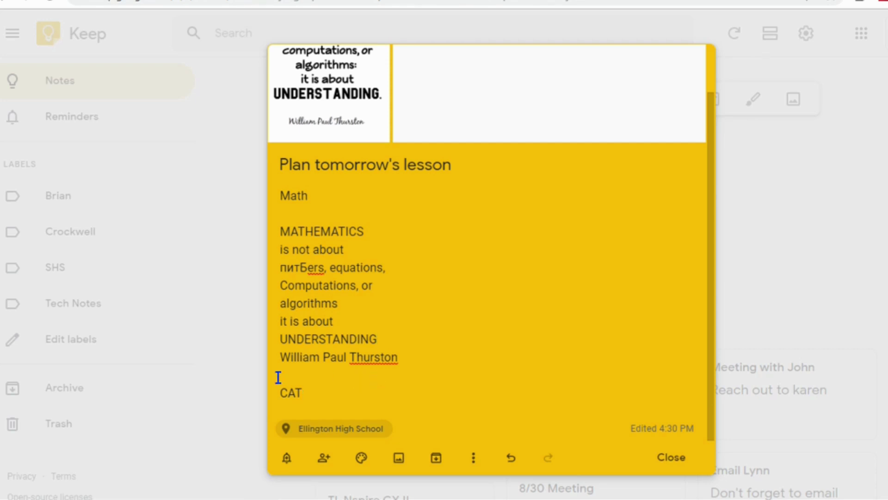
pyautogui.scroll(1, 522, 359)
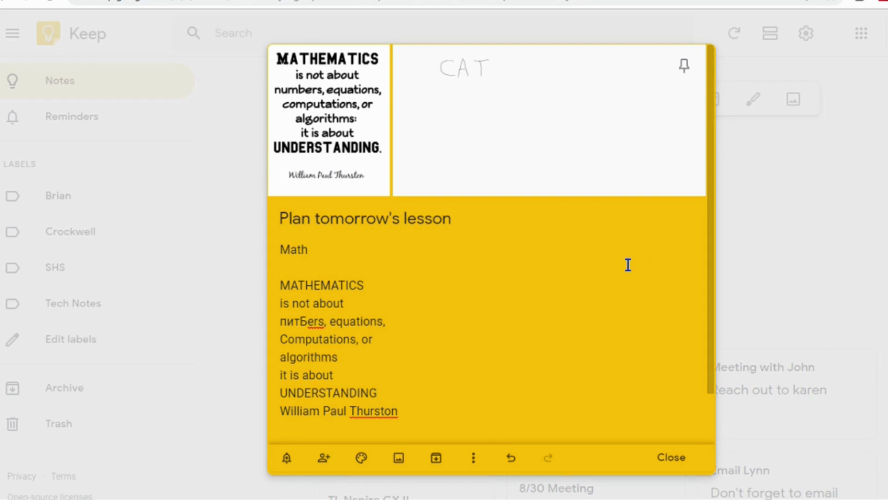
# - Tag the Plan tomorrow's lesson note with the SHS label
pyautogui.click(474, 459)
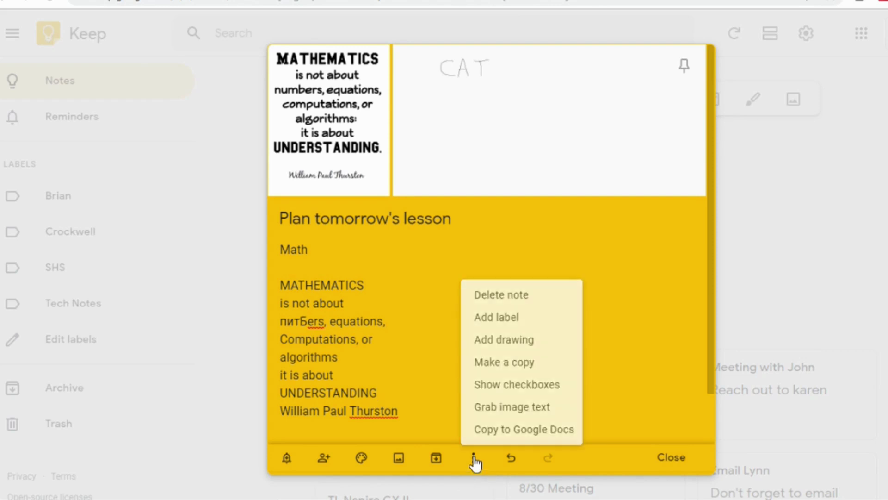
pyautogui.click(502, 320)
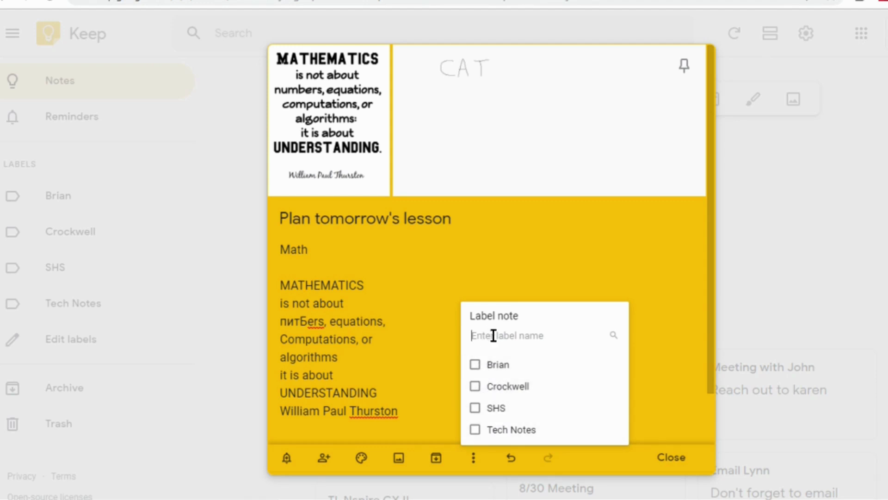
pyautogui.click(474, 408)
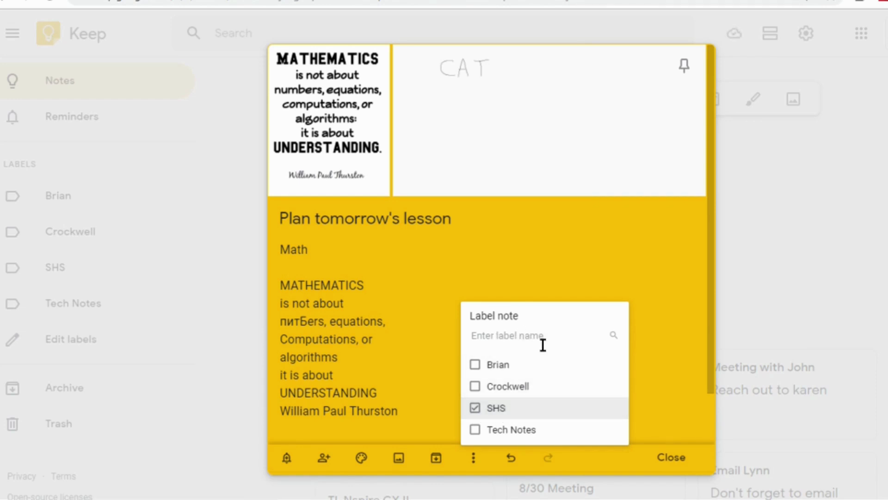
# - Close the note, filter by the SHS label, and reopen Plan tomorrow's lesson
pyautogui.click(675, 458)
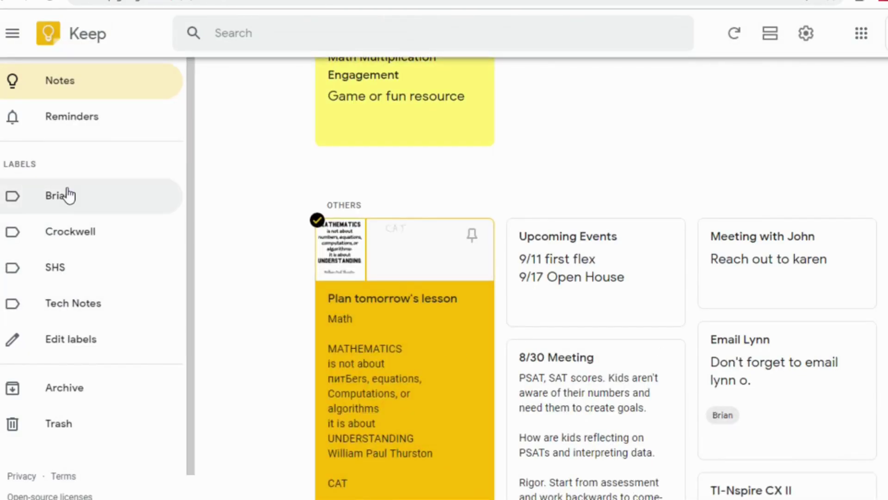
pyautogui.click(61, 270)
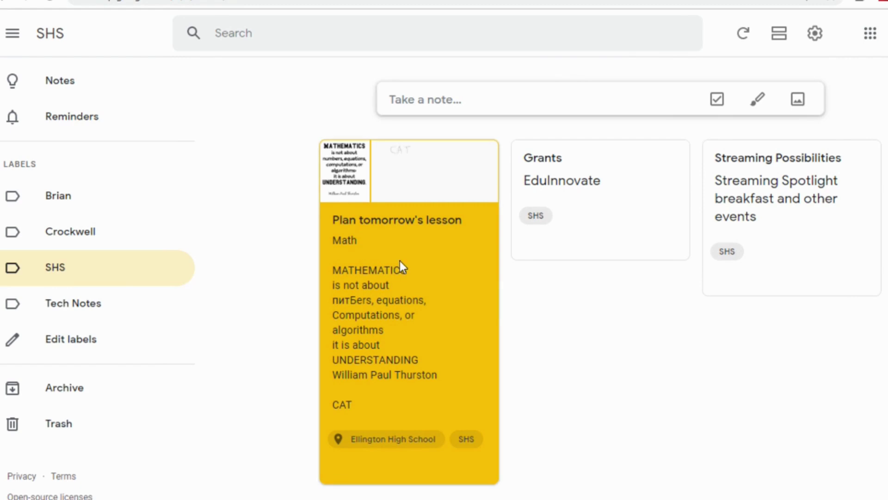
pyautogui.click(374, 232)
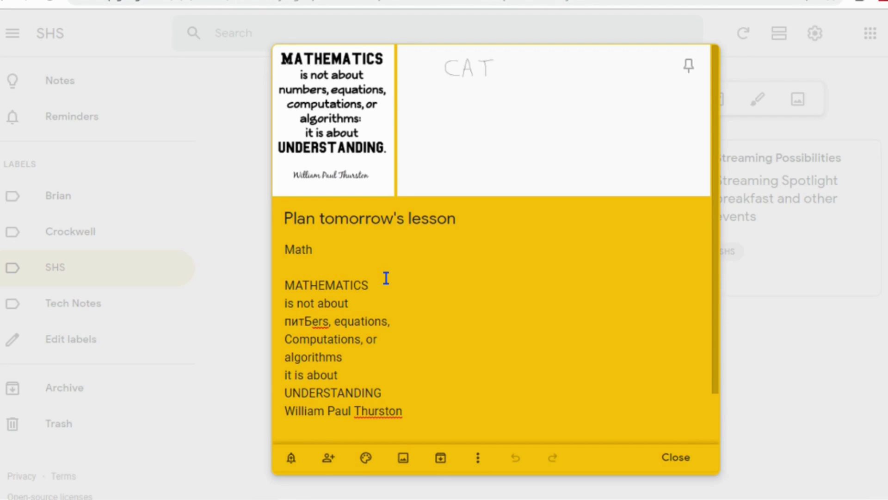
# - Copy the Plan tomorrow's lesson note, with its quote image and CAT drawing, to Google Docs
pyautogui.scroll(-1, 386, 277)
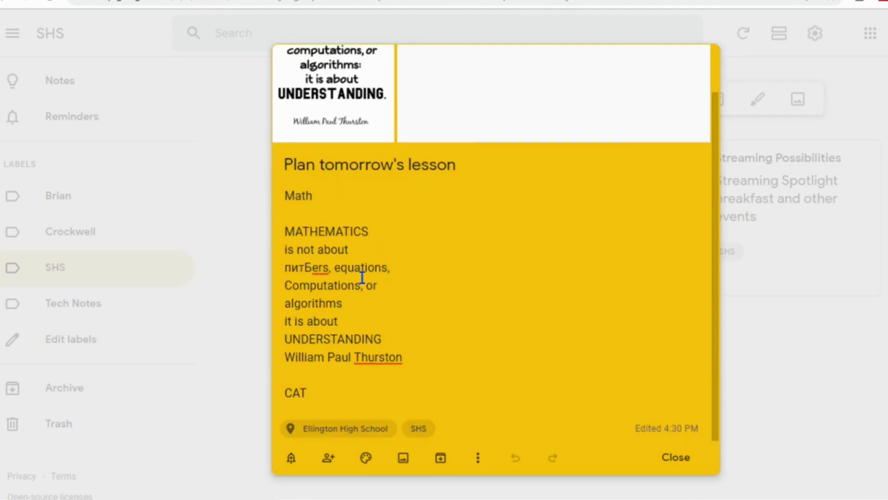
pyautogui.scroll(1, 371, 280)
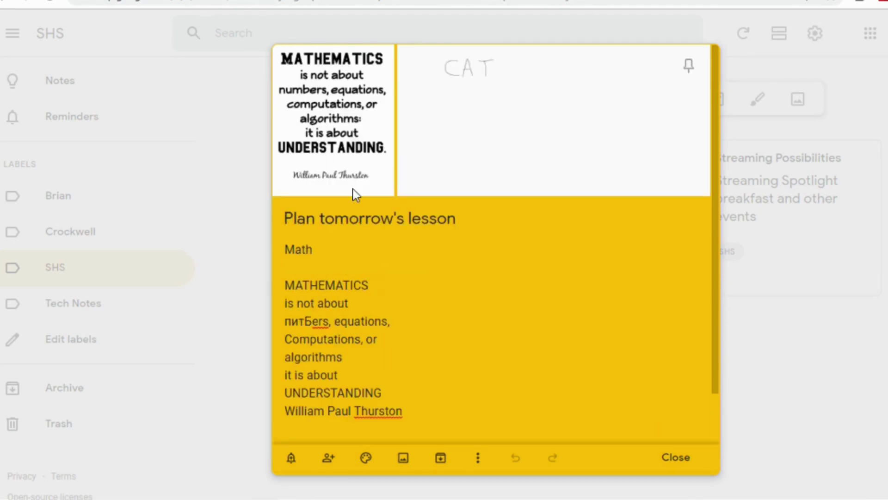
pyautogui.click(481, 458)
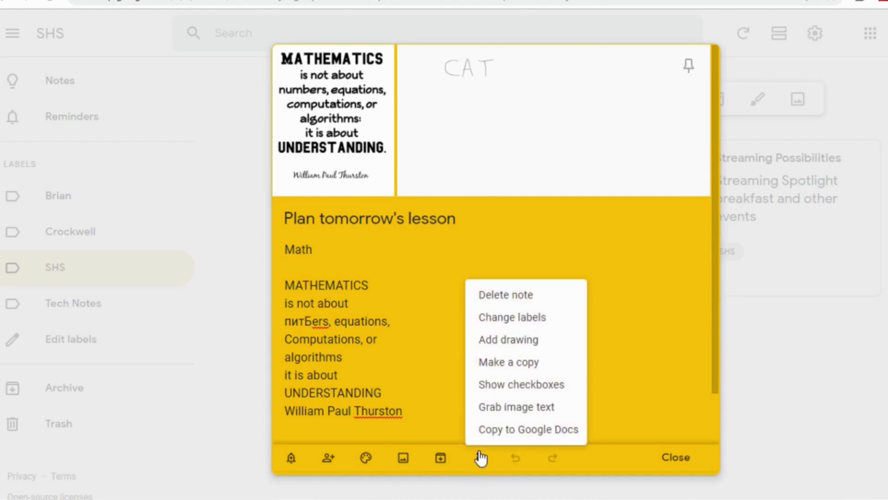
pyautogui.click(503, 430)
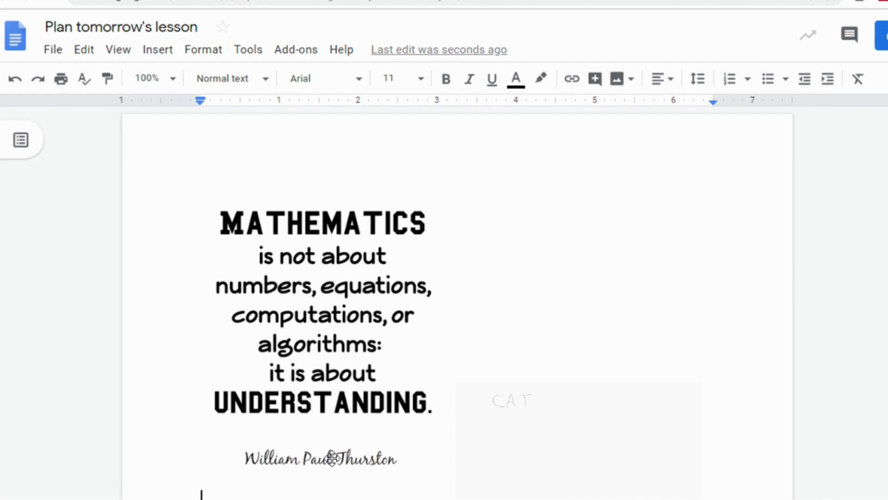
# - Scroll the copied Plan tomorrow's lesson document and bring up the Keep notes side panel
pyautogui.scroll(-6, 505, 337)
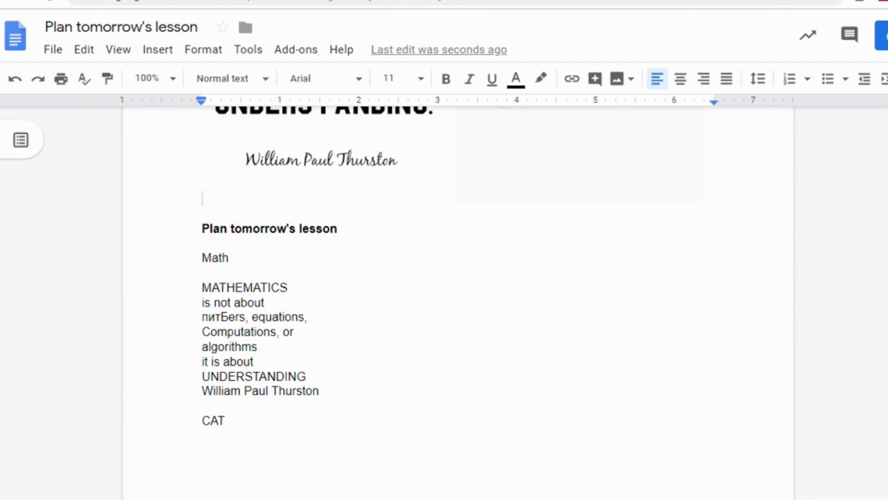
pyautogui.click(738, 132)
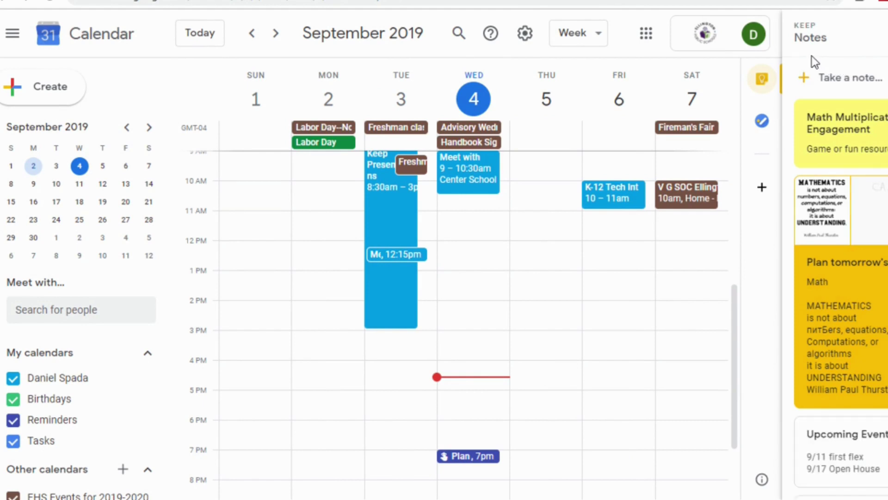
# - Close the Keep notes side panel in Google Calendar
pyautogui.click(838, 55)
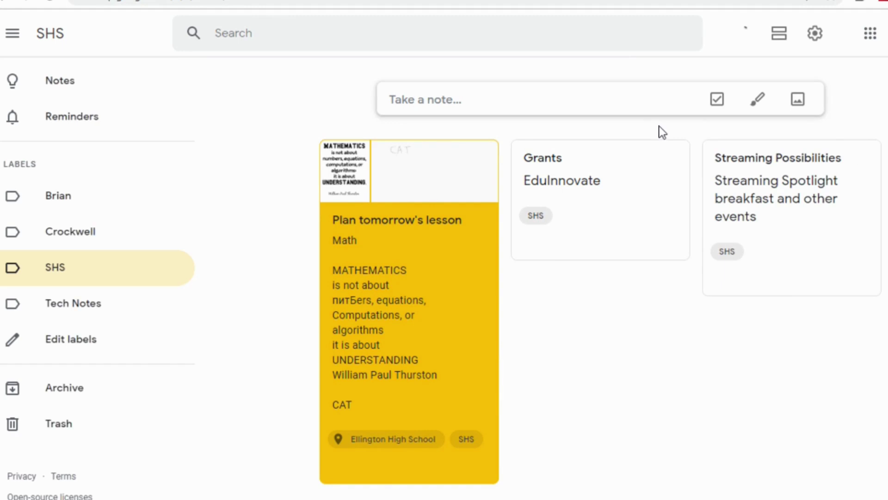
# - Create a new checklist titled 'To Do List' with Item 1, Item 2 and Item 3
pyautogui.click(717, 100)
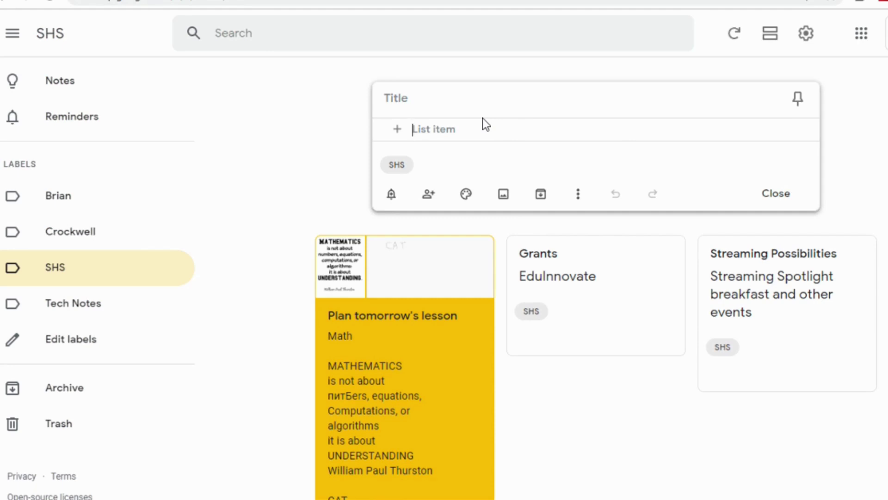
pyautogui.click(486, 93)
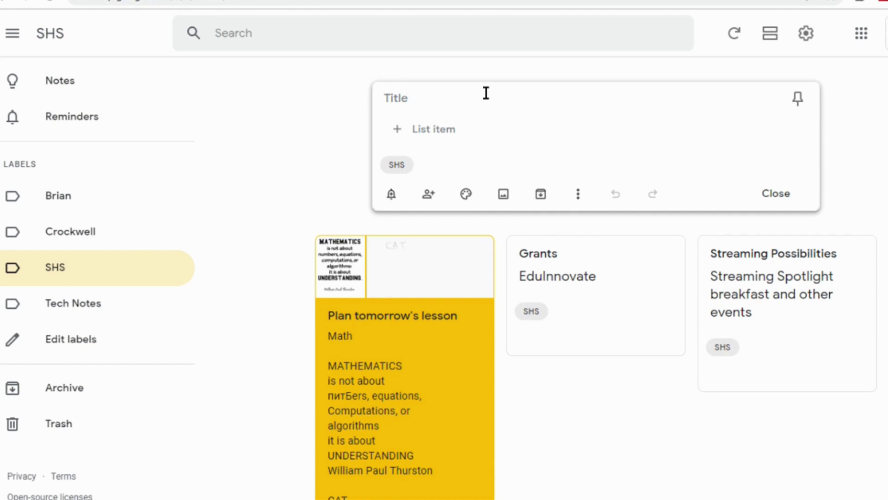
pyautogui.write('To Do List')
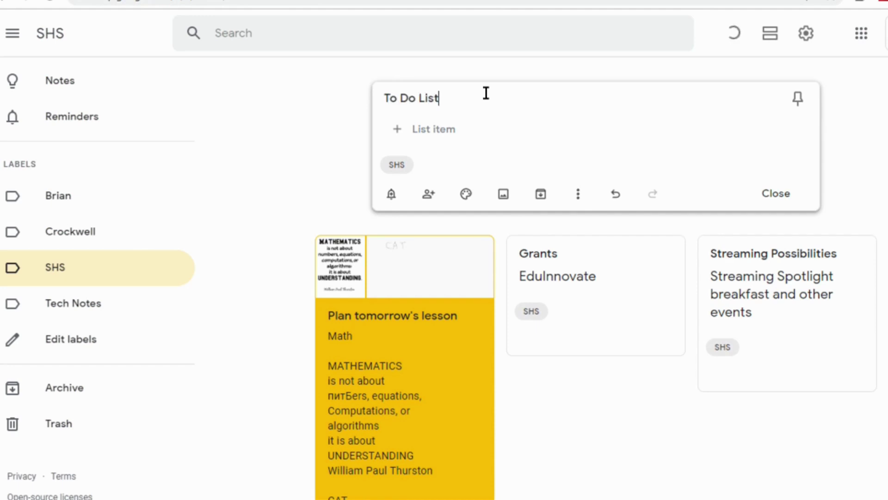
pyautogui.click(487, 129)
pyautogui.write('I')
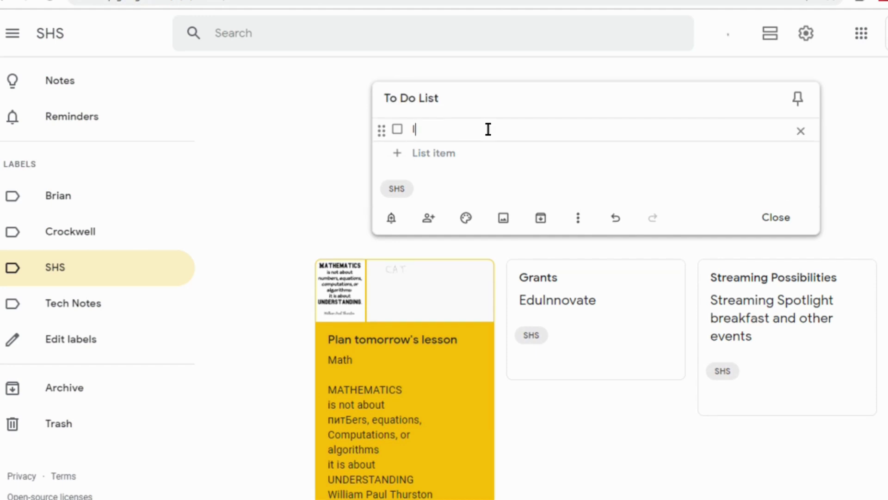
pyautogui.write('tem 1')
pyautogui.click(496, 148)
pyautogui.write('Item 2')
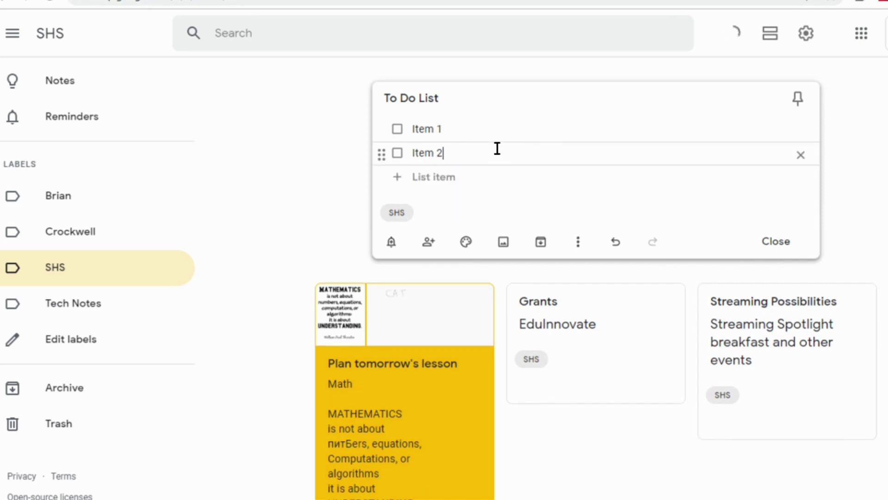
pyautogui.click(500, 177)
pyautogui.write('Ite')
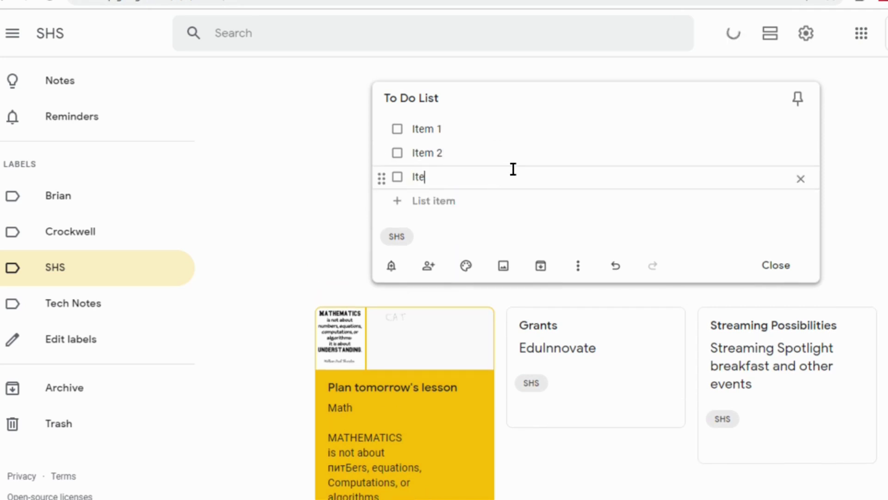
pyautogui.write('m 3')
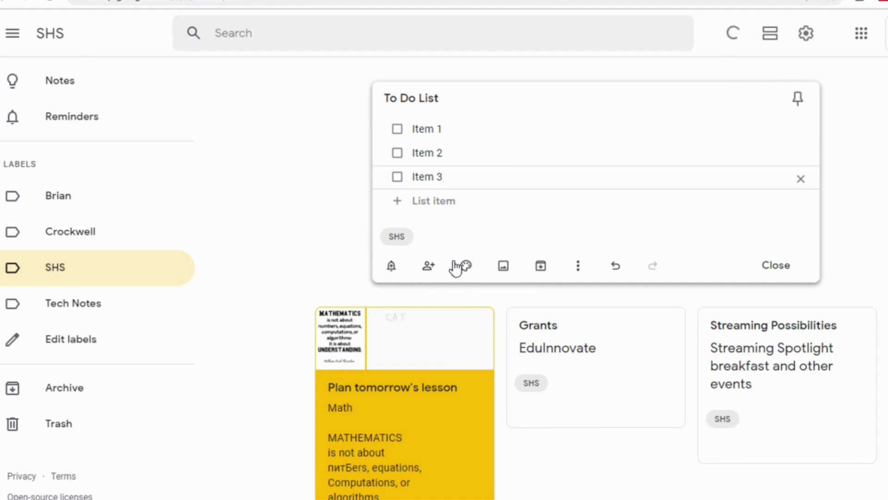
# - Close the To Do List note and tick off Item 1 and Item 3
pyautogui.moveTo(458, 263)
pyautogui.click(718, 234)
pyautogui.click(771, 264)
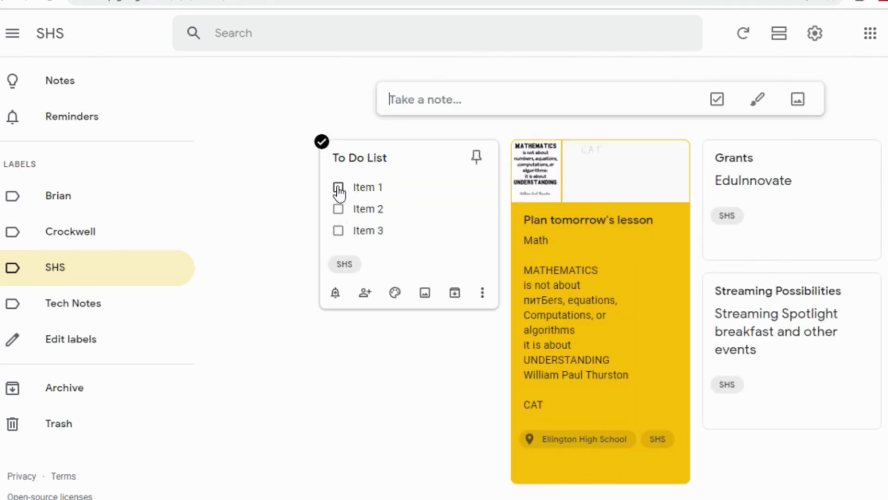
pyautogui.click(338, 188)
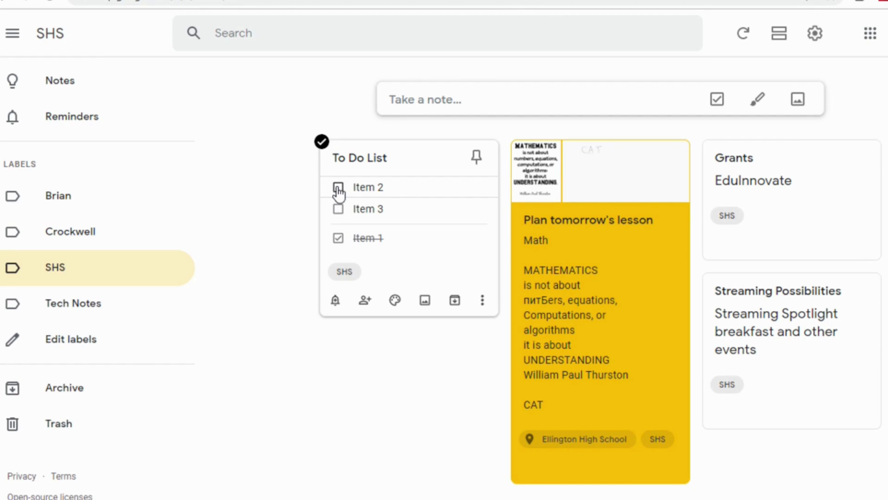
pyautogui.click(339, 208)
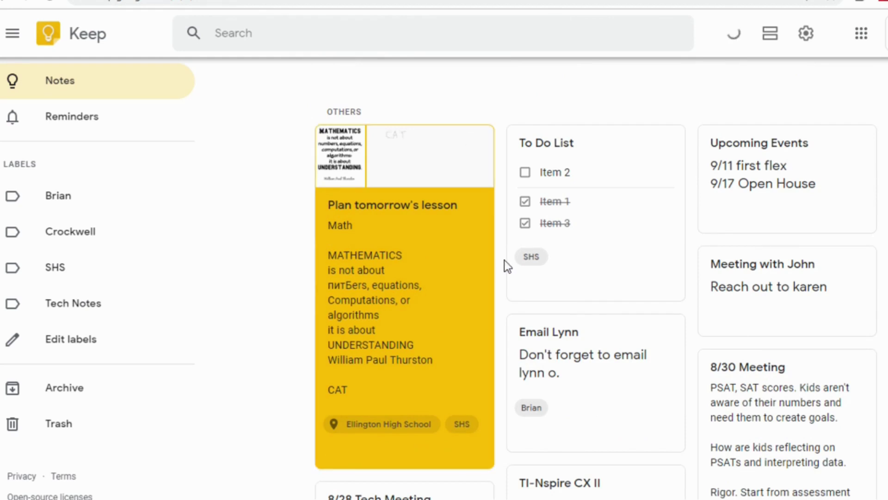
# - Pin the Plan tomorrow's lesson note to the Pinned section
pyautogui.moveTo(436, 261)
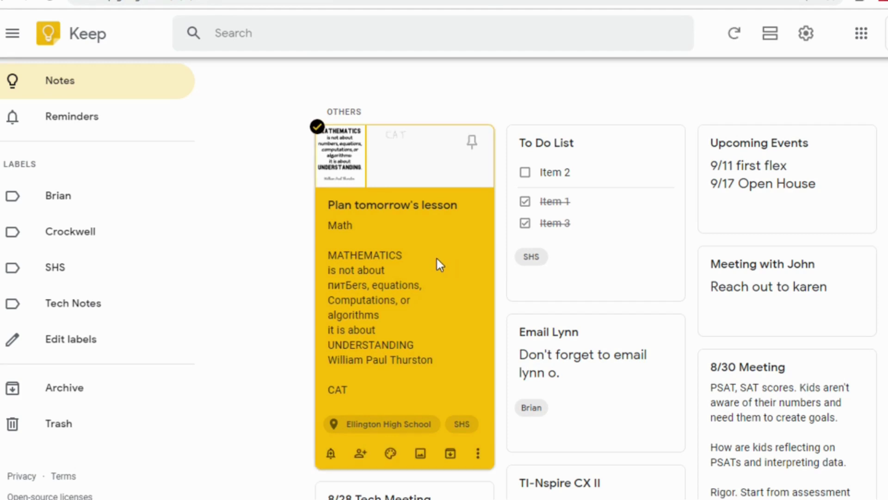
pyautogui.click(472, 139)
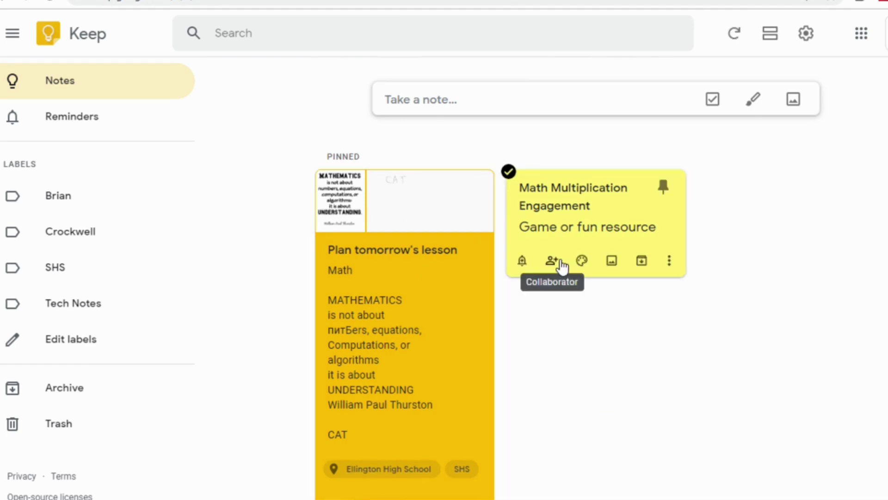
pyautogui.scroll(-2, 535, 280)
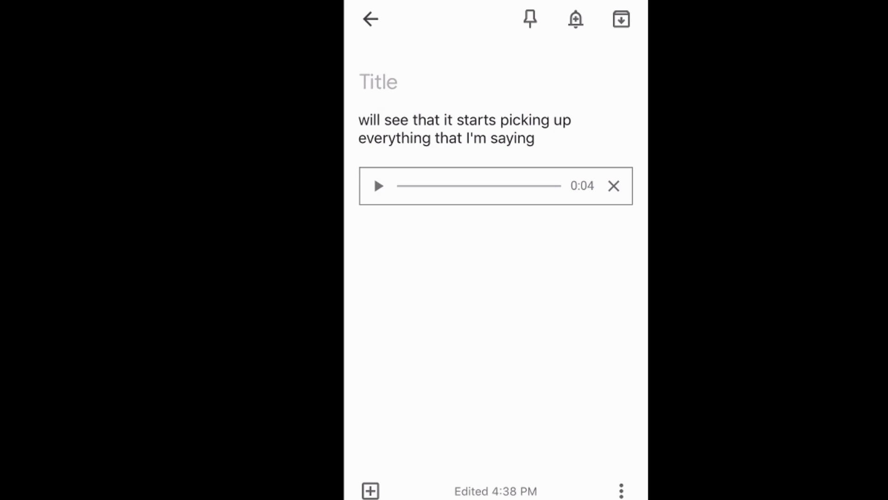
# - Play back the voice note's 0:04 audio recording
pyautogui.click(379, 185)
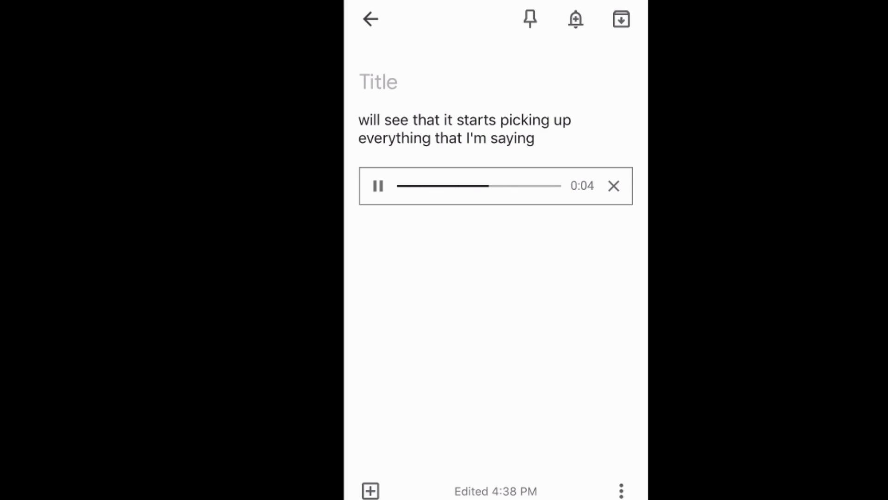